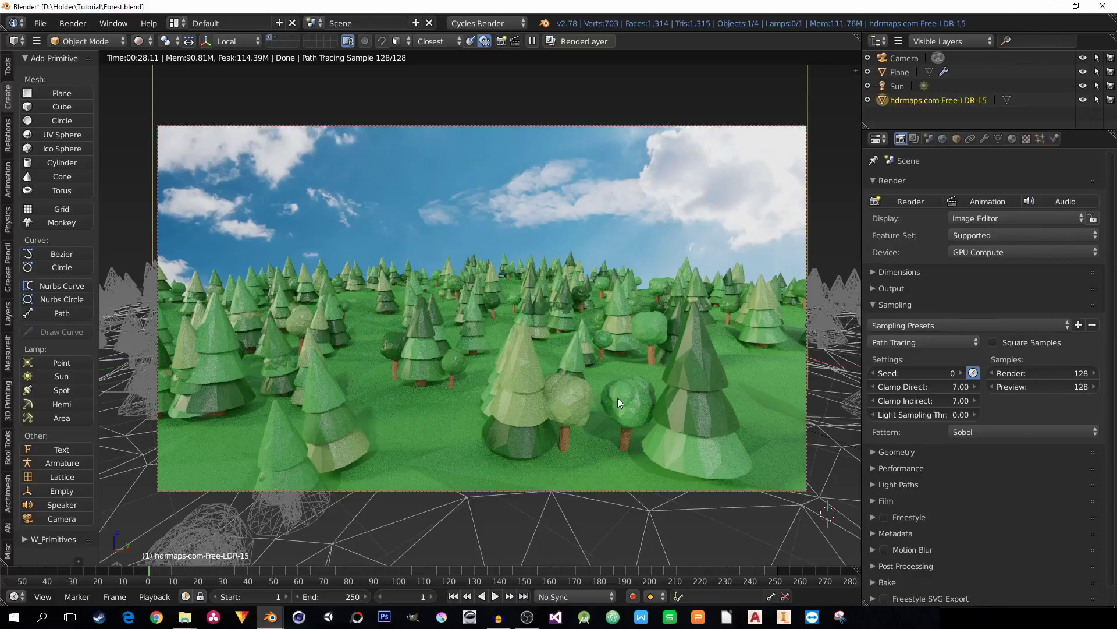
Switch the viewport from the rendered preview to solid shading and select the forest ground plane.
{"action": "key", "text": "z"}
{"action": "left_click", "coordinate": [524, 448]}
{"action": "mouse_move", "coordinate": [524, 448]}
{"action": "middle_mouse_down"}
{"action": "mouse_move", "coordinate": [487, 442]}
{"action": "mouse_move", "coordinate": [507, 413]}
{"action": "mouse_move", "coordinate": [456, 431]}
{"action": "mouse_move", "coordinate": [495, 417]}
{"action": "mouse_move", "coordinate": [485, 420]}
{"action": "middle_mouse_up"}
{"action": "right_click", "coordinate": [466, 416]}
{"action": "scroll", "coordinate": [524, 379], "scroll_direction": "down", "scroll_amount": 2}
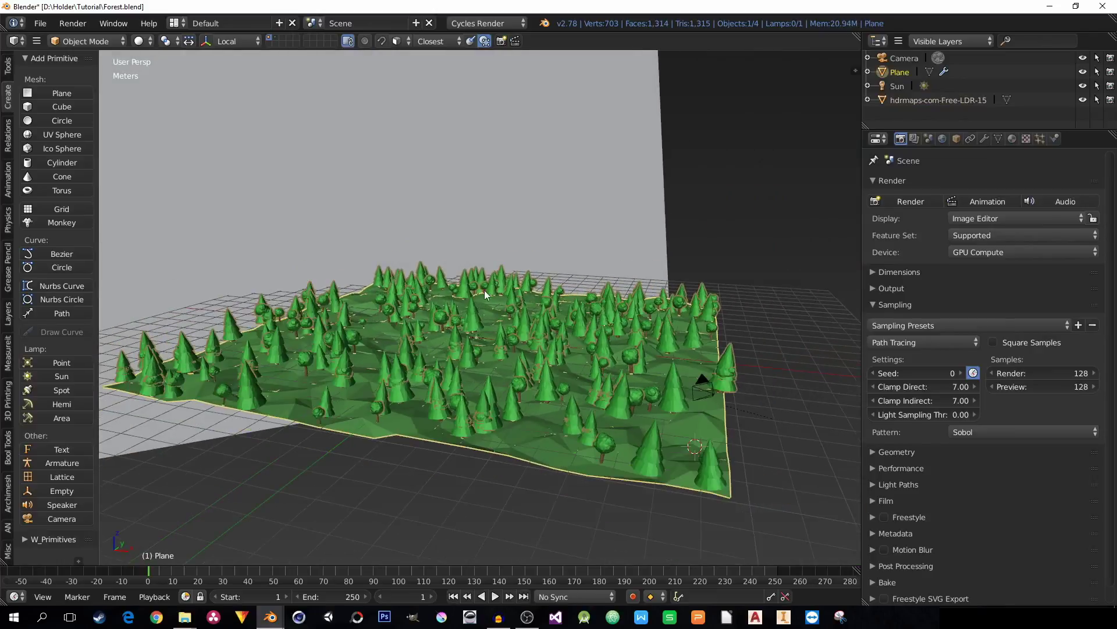
{"action": "right_click", "coordinate": [499, 207]}
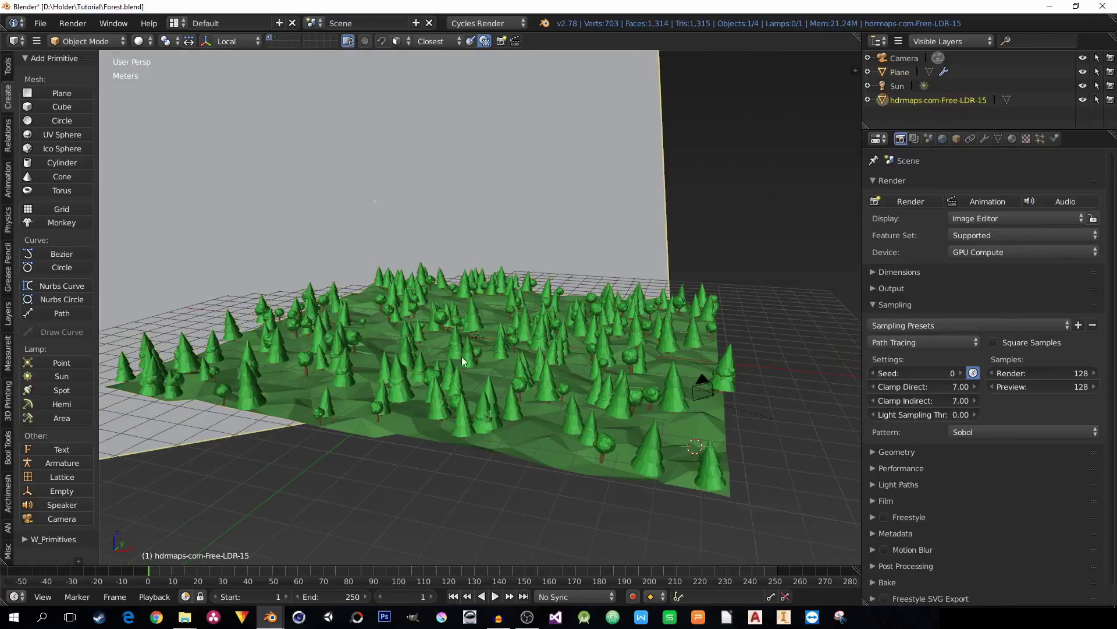
{"action": "scroll", "coordinate": [474, 371], "scroll_direction": "up", "scroll_amount": 4}
{"action": "right_click", "coordinate": [417, 394]}
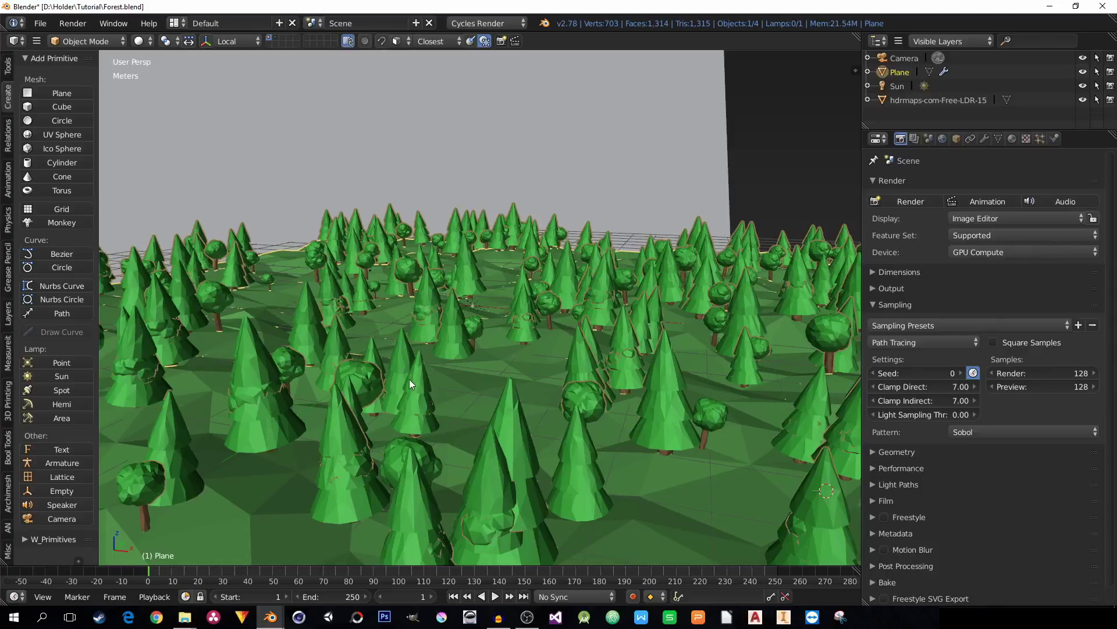
Switch to File Explorer and look through the Tutorial folder's Forest.blend file and Assets subfolder.
{"action": "mouse_move", "coordinate": [185, 616]}
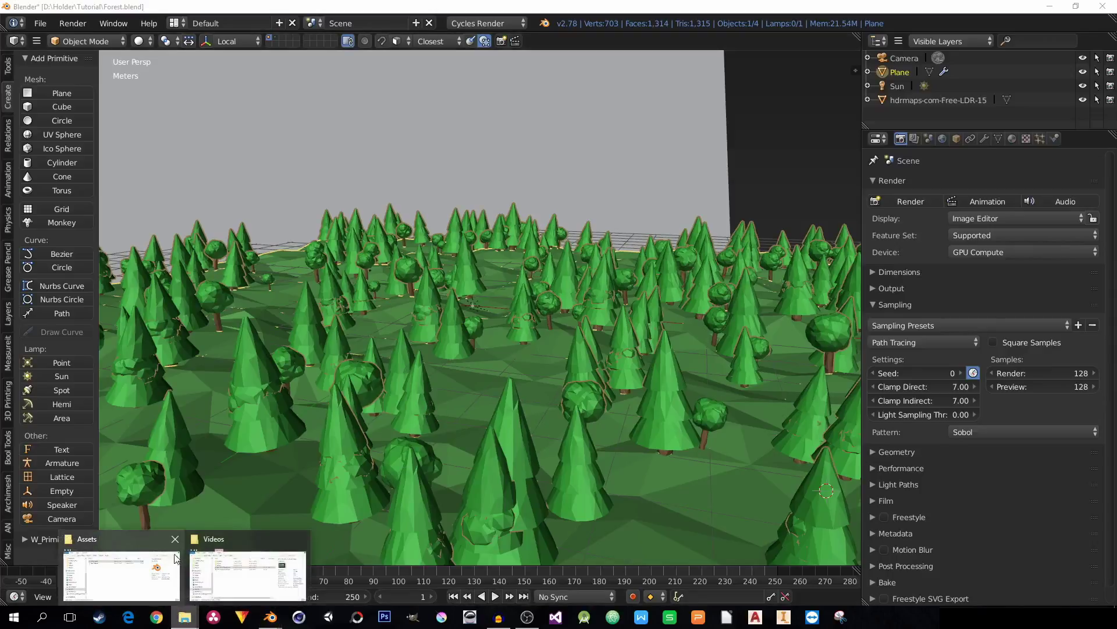
{"action": "left_click", "coordinate": [134, 574]}
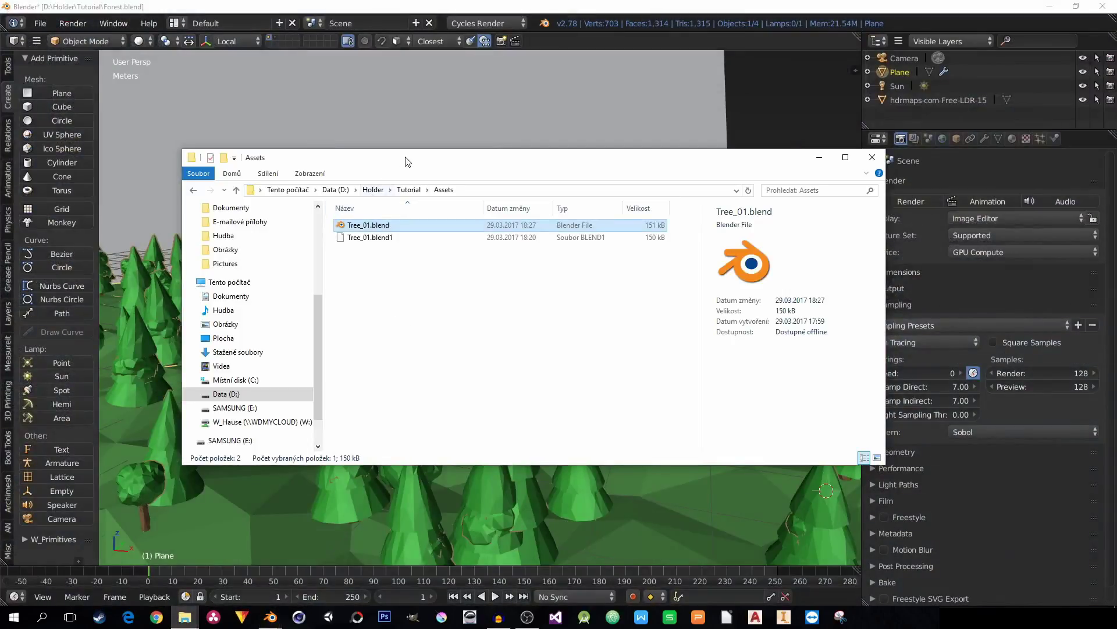
{"action": "left_click_drag", "start_coordinate": [409, 152], "coordinate": [618, 170]}
{"action": "left_click", "coordinate": [621, 200]}
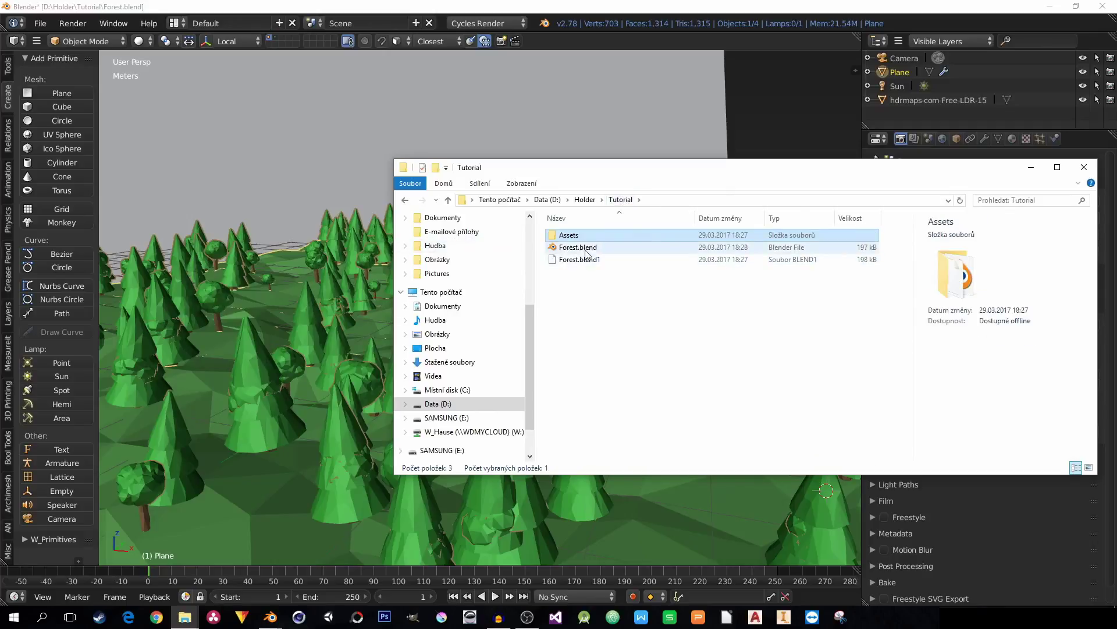
{"action": "left_click", "coordinate": [567, 248]}
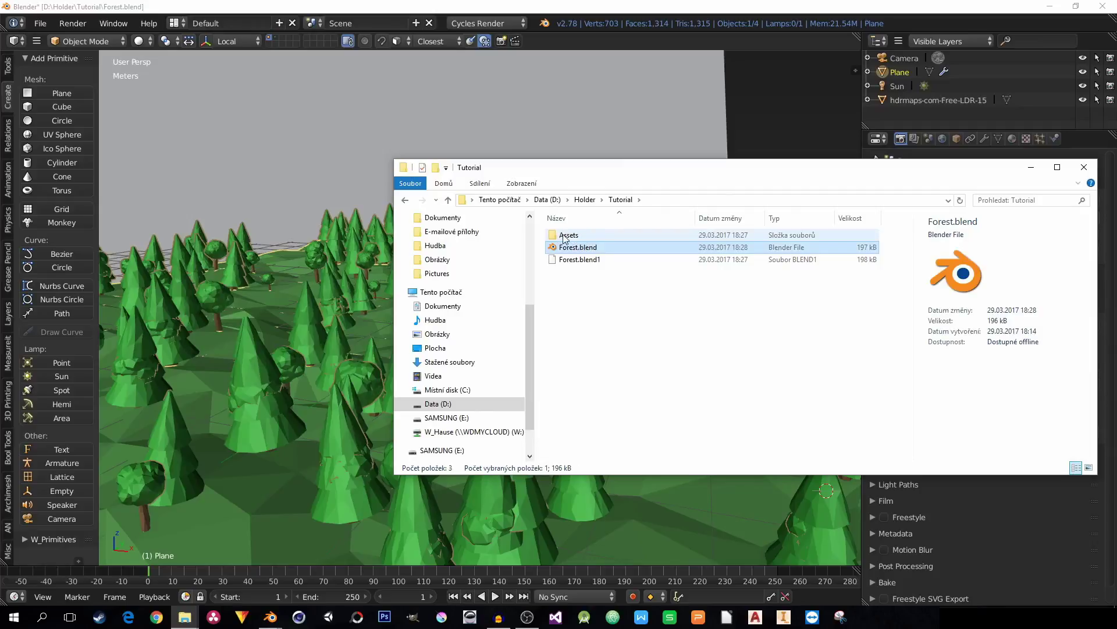
{"action": "double_click", "coordinate": [567, 236]}
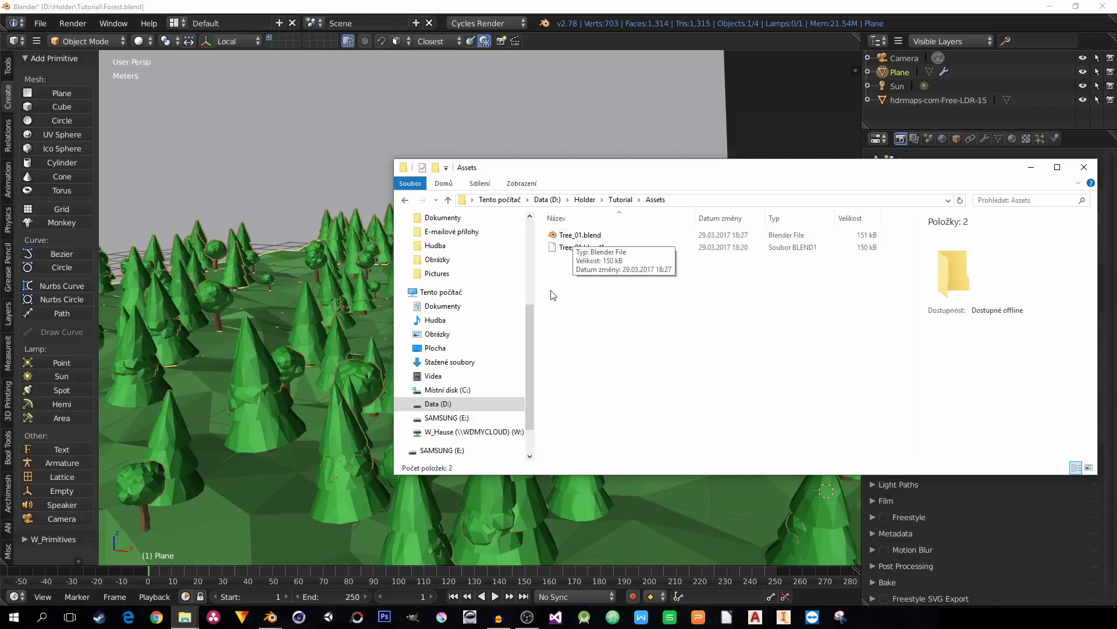
Switch to the Tree_01.blend scene and inspect the parts of the round tree and the conifer.
{"action": "double_click", "coordinate": [573, 236]}
{"action": "mouse_move", "coordinate": [271, 617]}
{"action": "left_click", "coordinate": [358, 553]}
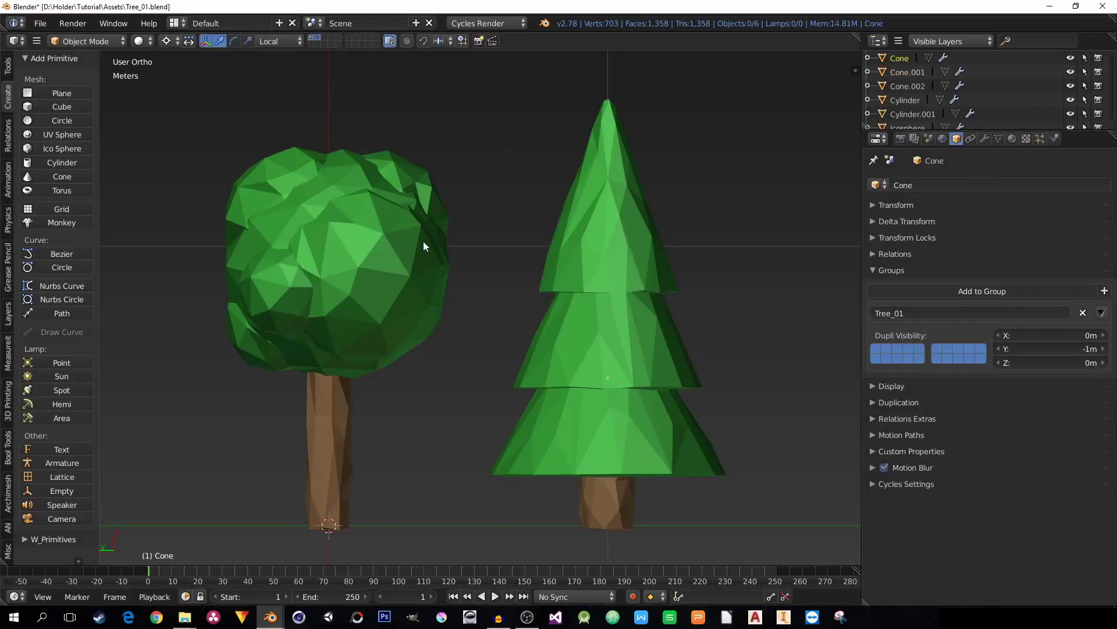
{"action": "right_click", "coordinate": [338, 427]}
{"action": "right_click", "coordinate": [334, 303]}
{"action": "right_click", "coordinate": [626, 431]}
{"action": "right_click", "coordinate": [618, 338]}
{"action": "right_click", "coordinate": [615, 246]}
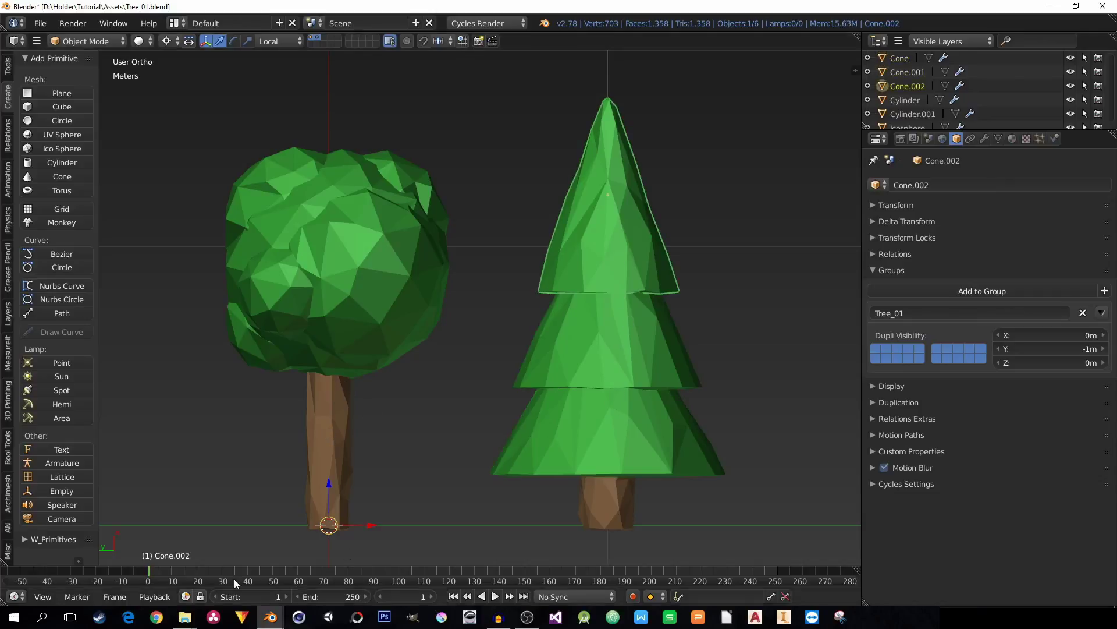
Return to the Forest.blend scene, and compare Tree_01.blend in Assets with Forest.blend in the Tutorial folder using File Explorer.
{"action": "mouse_move", "coordinate": [270, 617]}
{"action": "left_click", "coordinate": [250, 577]}
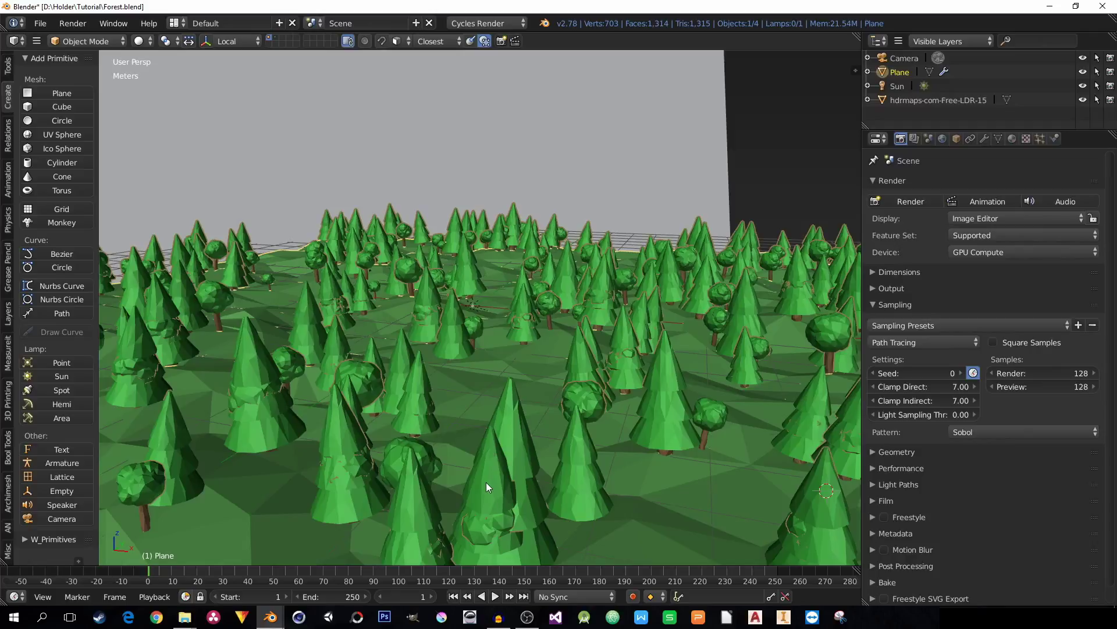
{"action": "mouse_move", "coordinate": [184, 617]}
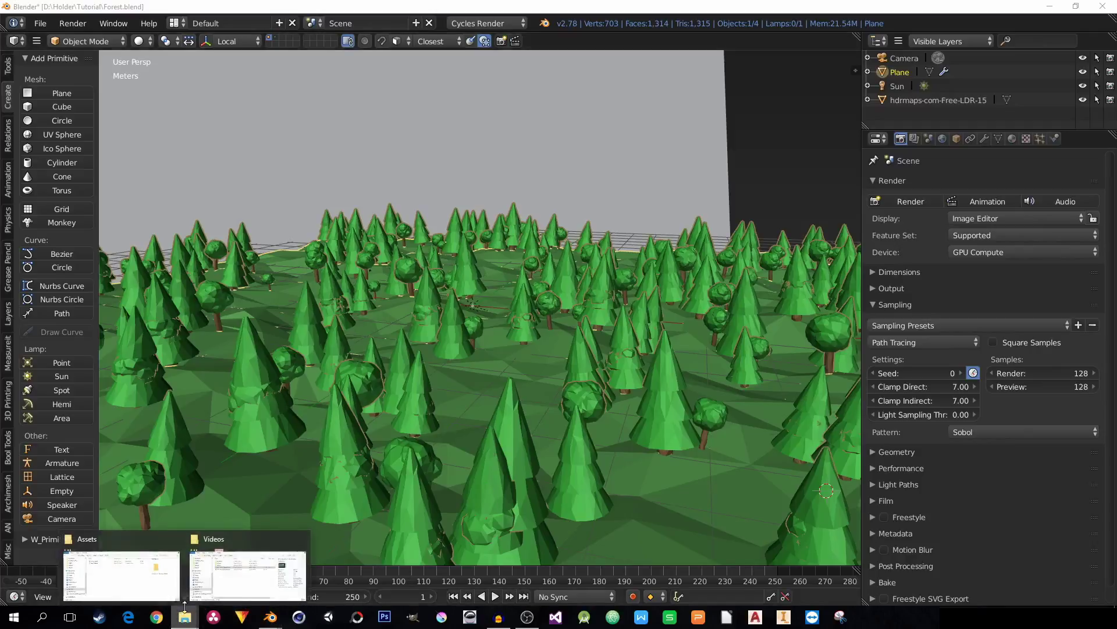
{"action": "left_click", "coordinate": [153, 590]}
{"action": "left_click", "coordinate": [576, 234]}
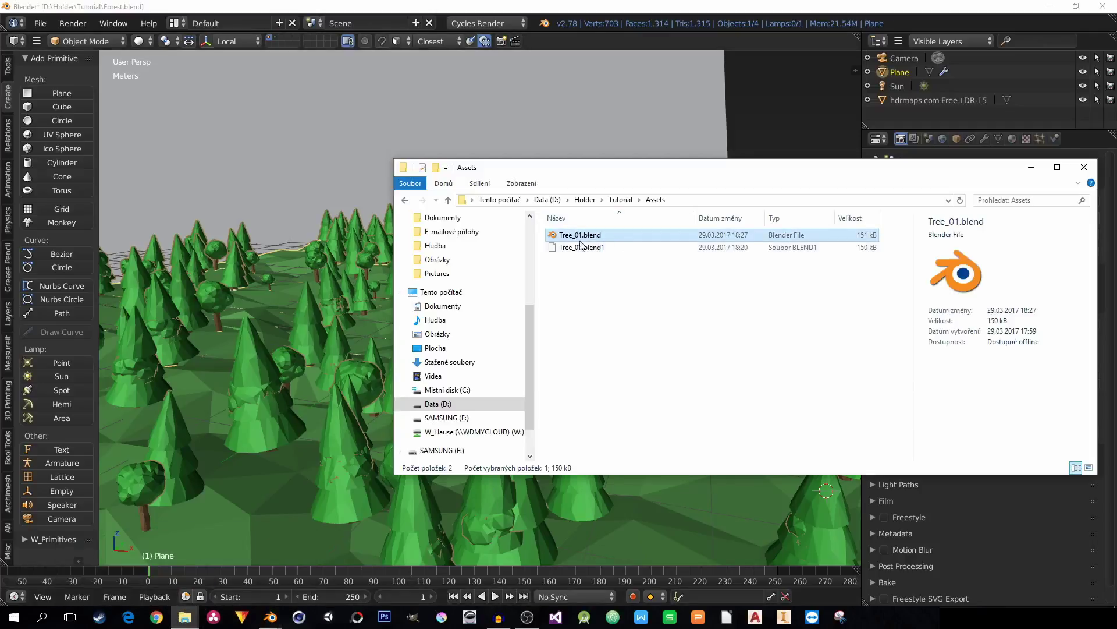
{"action": "left_click", "coordinate": [621, 199]}
{"action": "left_click", "coordinate": [578, 246]}
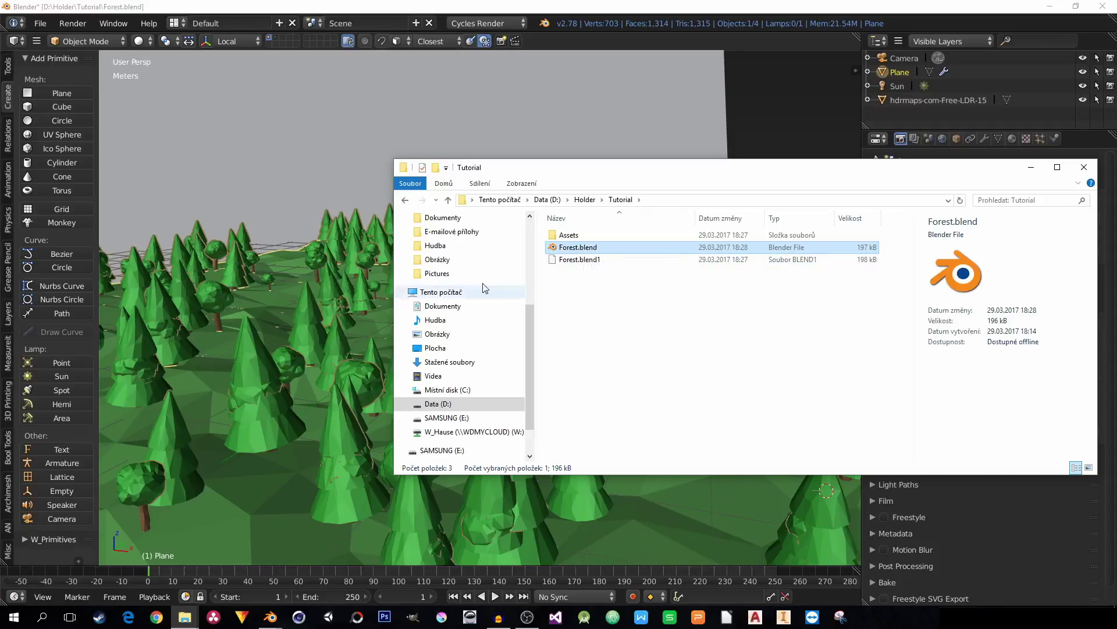
Show the selected sky backdrop in textured shading and display the World environment texture settings.
{"action": "right_click", "coordinate": [287, 170]}
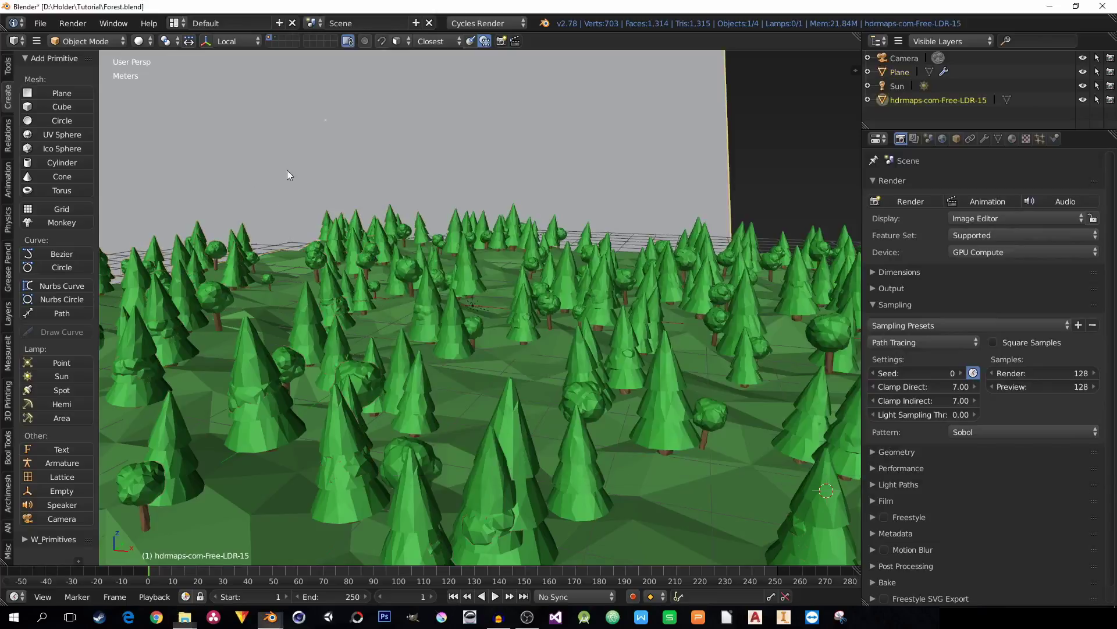
{"action": "middle_click_drag", "start_coordinate": [287, 170], "coordinate": [417, 160]}
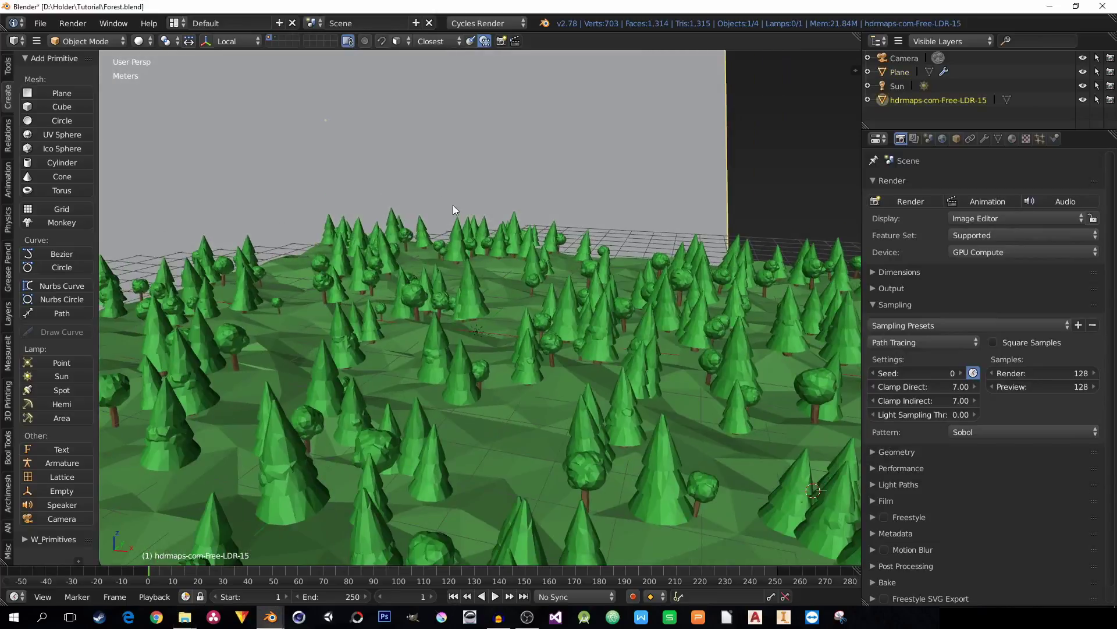
{"action": "key", "text": "z"}
{"action": "left_click", "coordinate": [444, 138]}
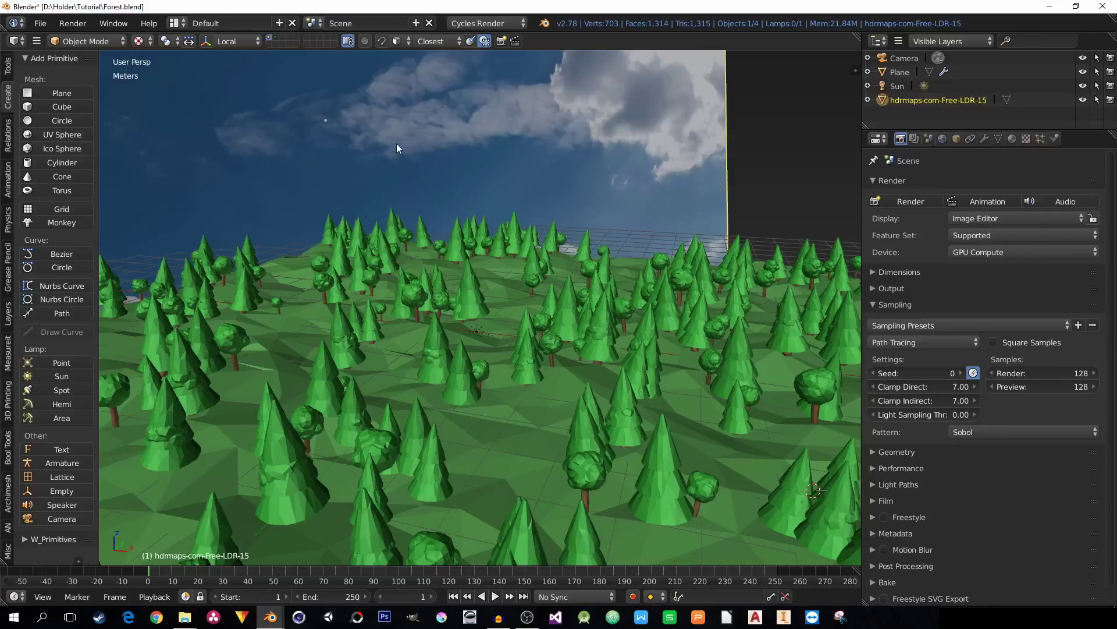
{"action": "middle_click_drag", "start_coordinate": [398, 139], "coordinate": [553, 294]}
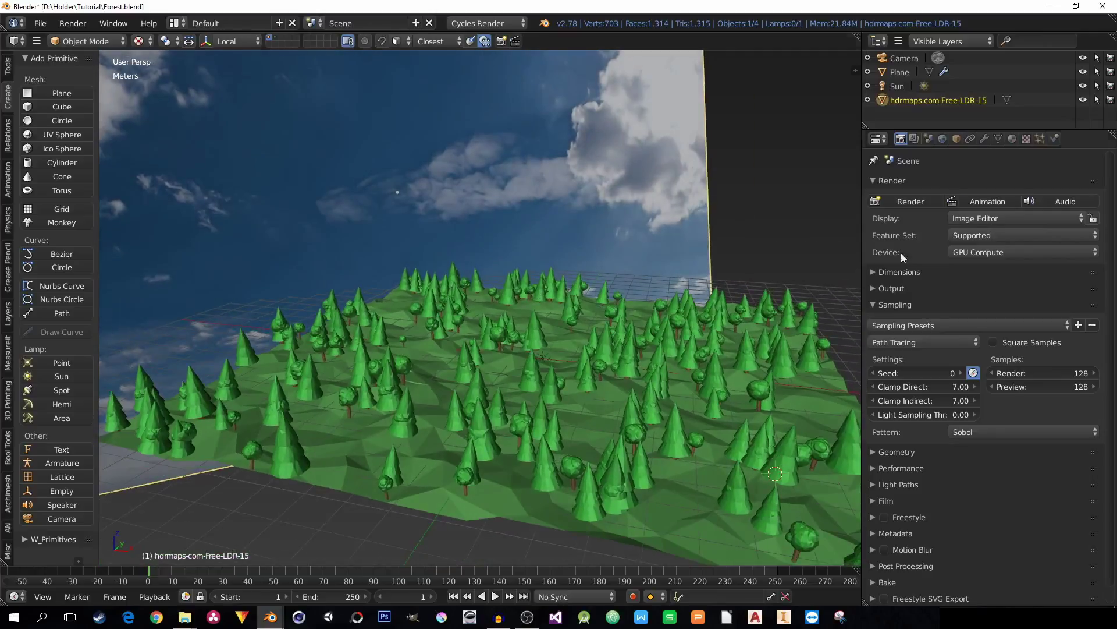
{"action": "left_click", "coordinate": [942, 138]}
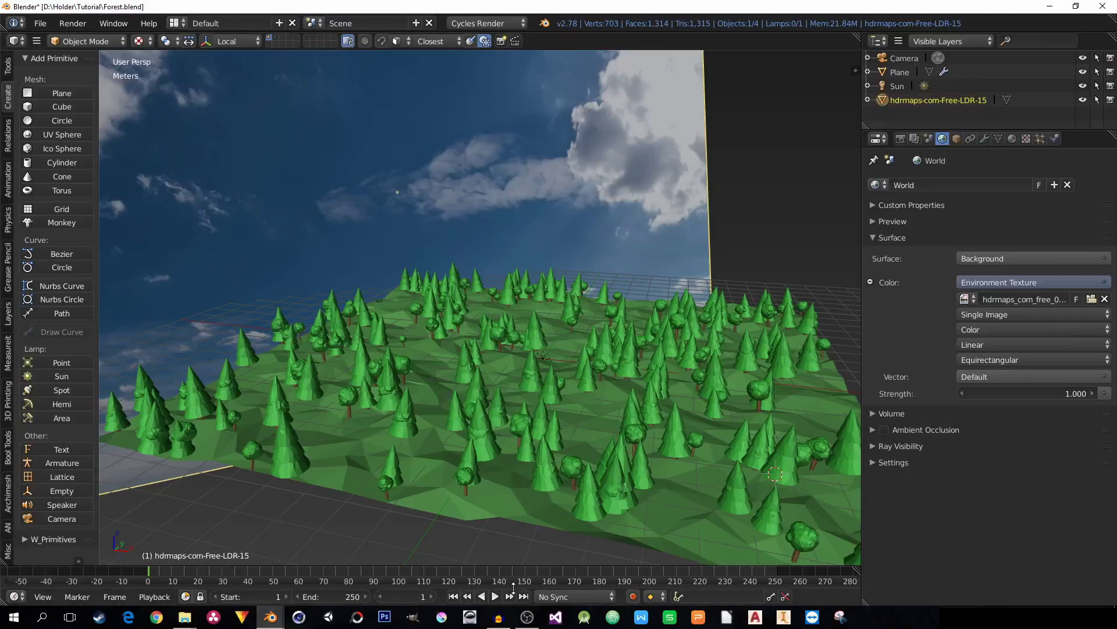
Examine the Tutorial folder and its Assets subfolder for texture files in File Explorer, and return to the forest scene.
{"action": "mouse_move", "coordinate": [185, 617]}
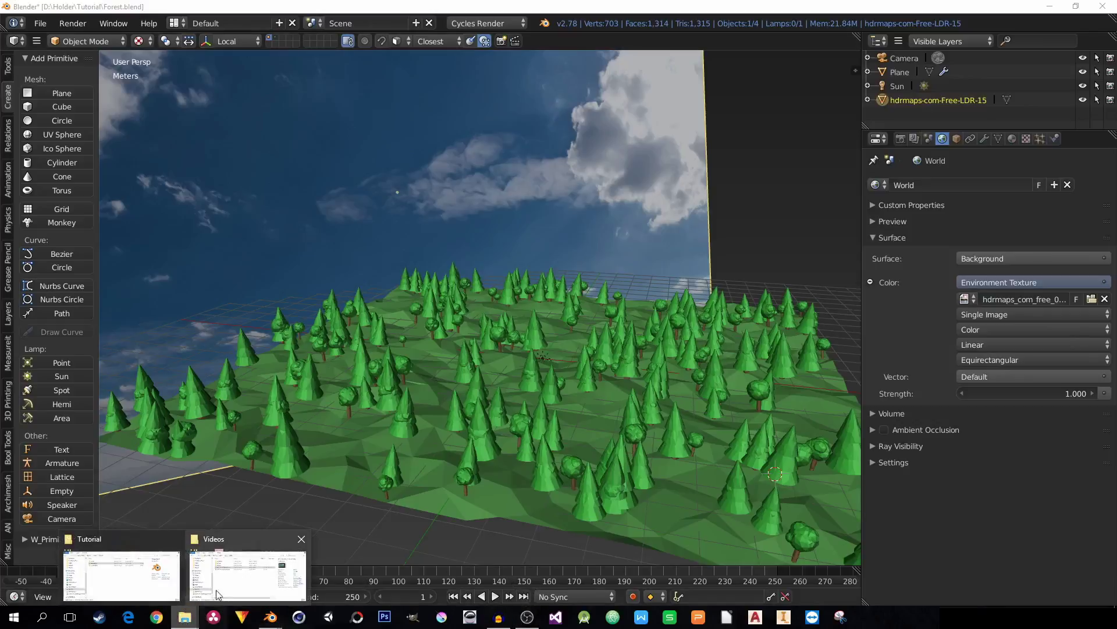
{"action": "left_click", "coordinate": [122, 574]}
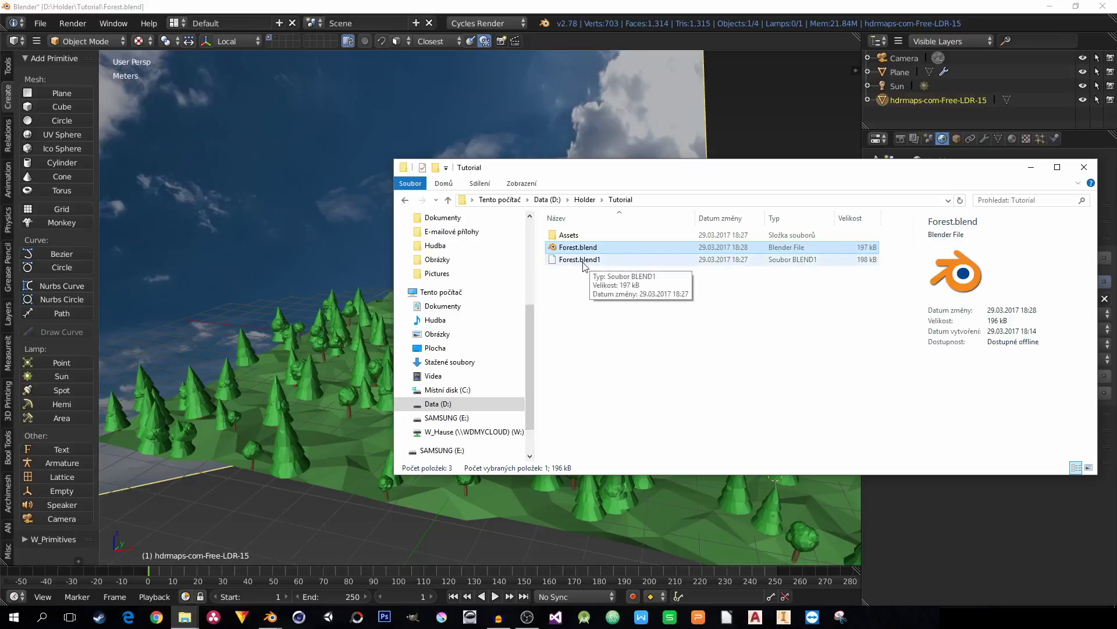
{"action": "left_click", "coordinate": [580, 263]}
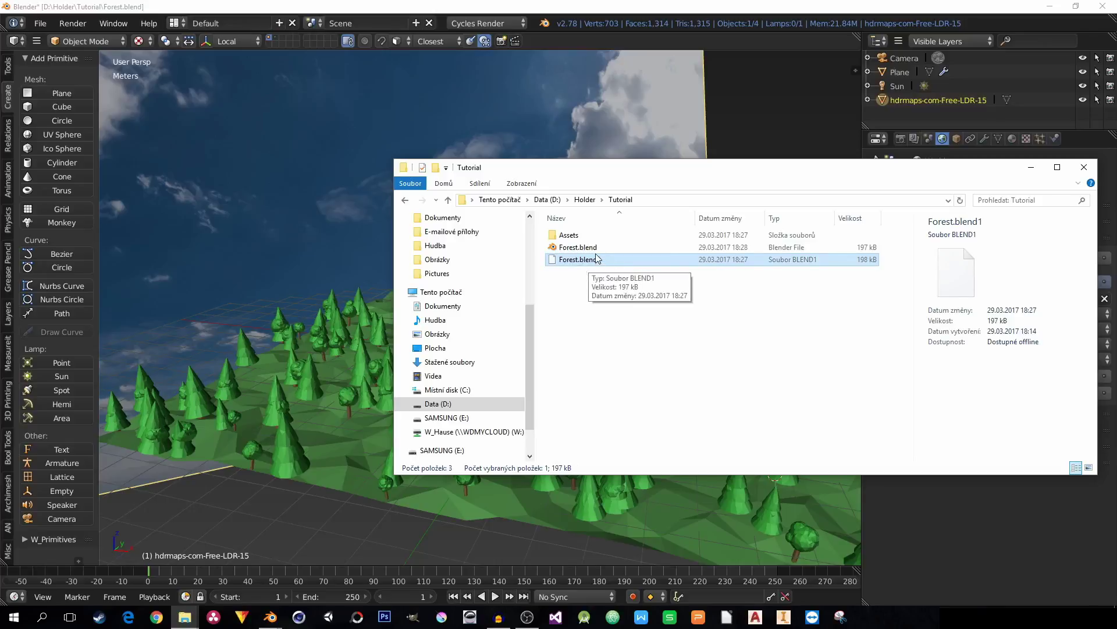
{"action": "left_click", "coordinate": [570, 238]}
{"action": "double_click", "coordinate": [569, 238]}
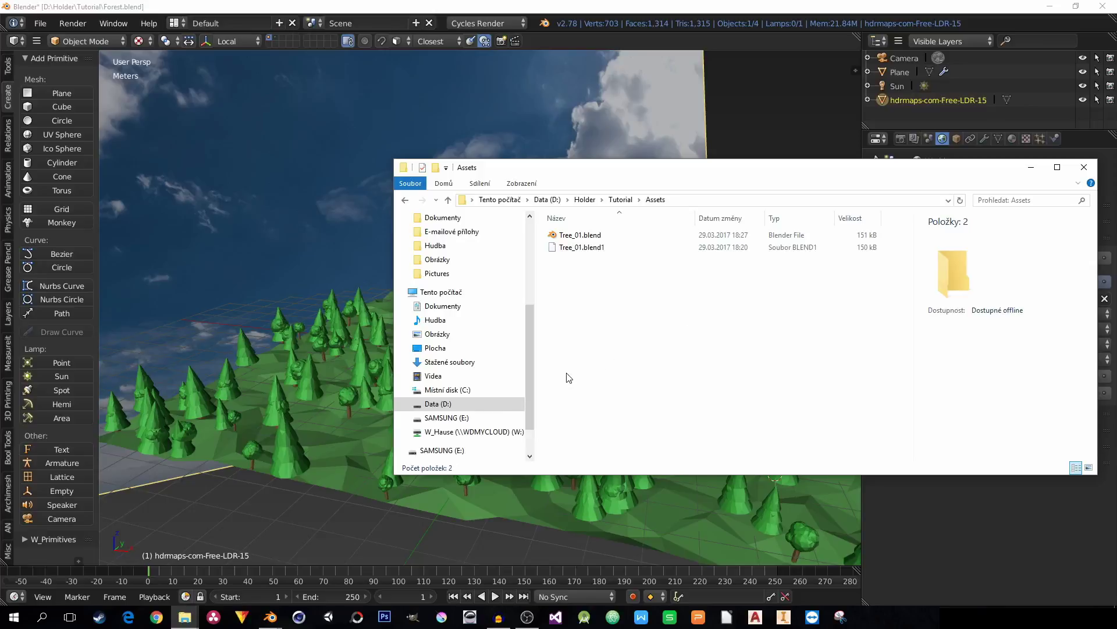
{"action": "left_click", "coordinate": [744, 5]}
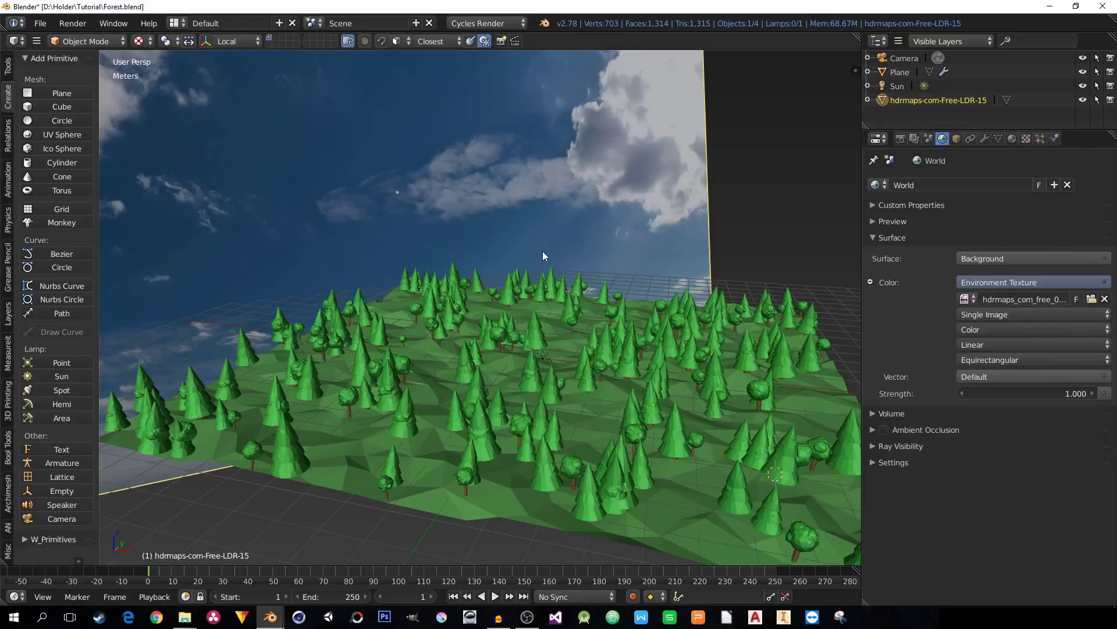
Expand the sky backdrop material's surface settings and its image texture details.
{"action": "middle_click_drag", "start_coordinate": [546, 229], "coordinate": [354, 221]}
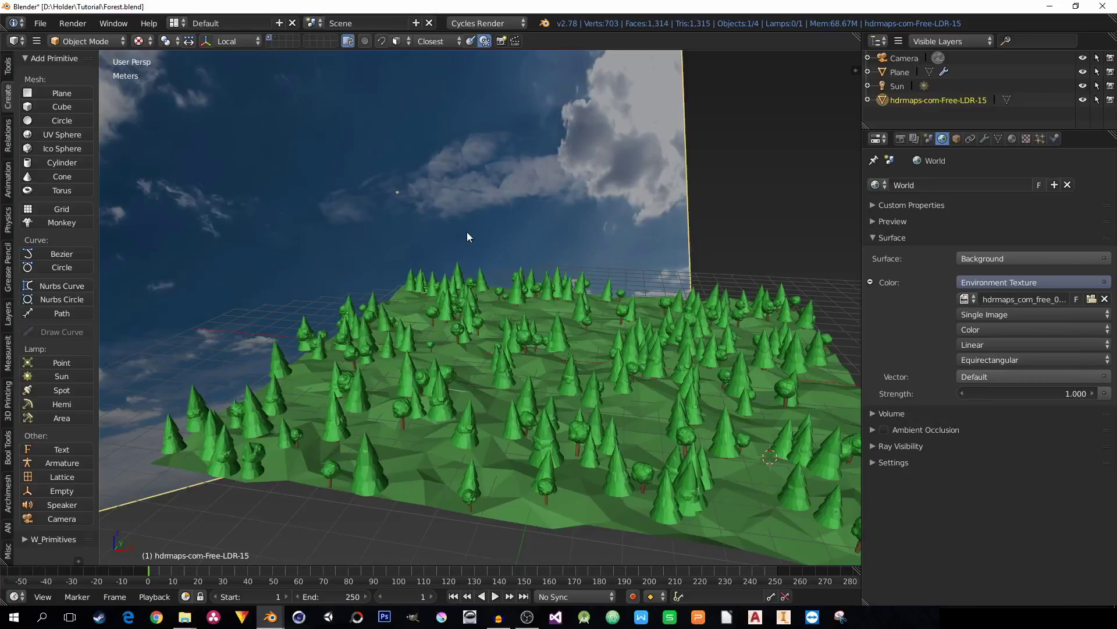
{"action": "left_click", "coordinate": [1013, 141]}
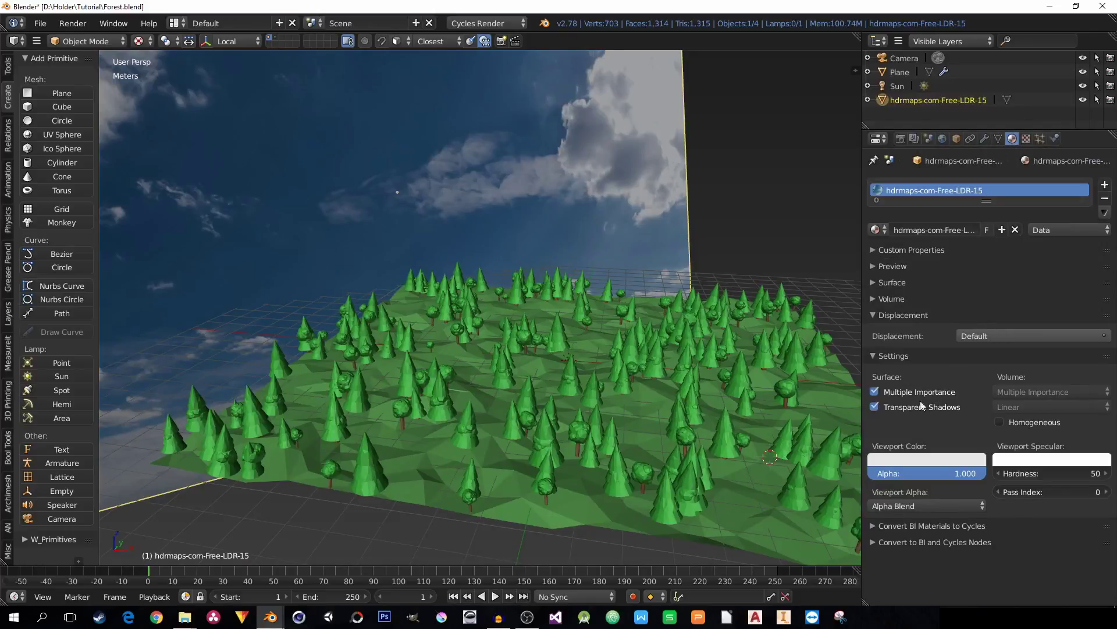
{"action": "left_click", "coordinate": [873, 282]}
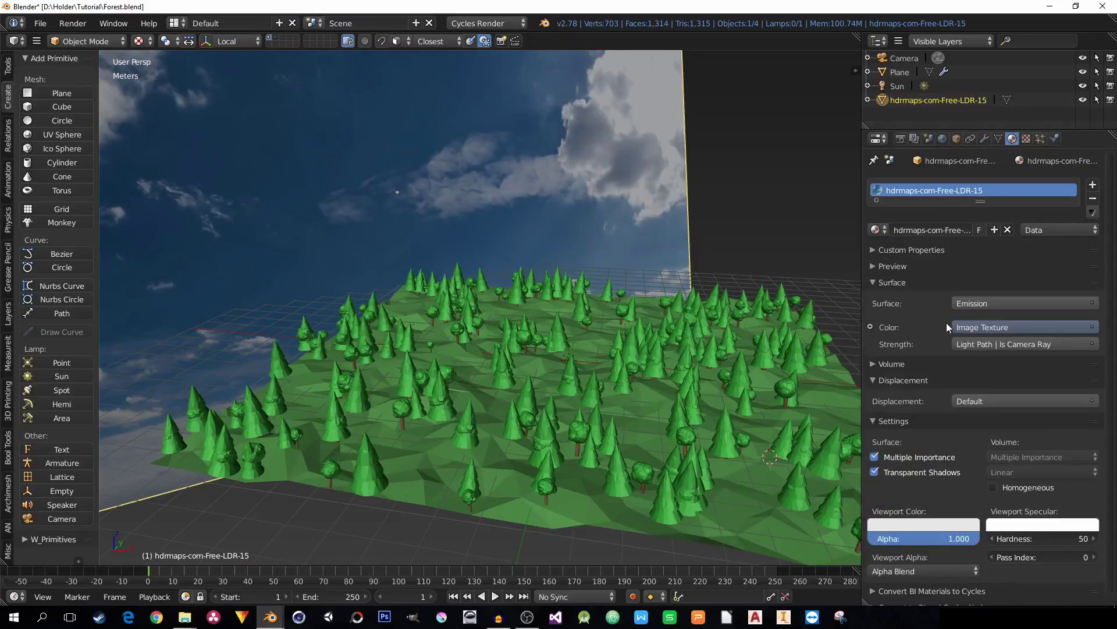
{"action": "left_click", "coordinate": [869, 327]}
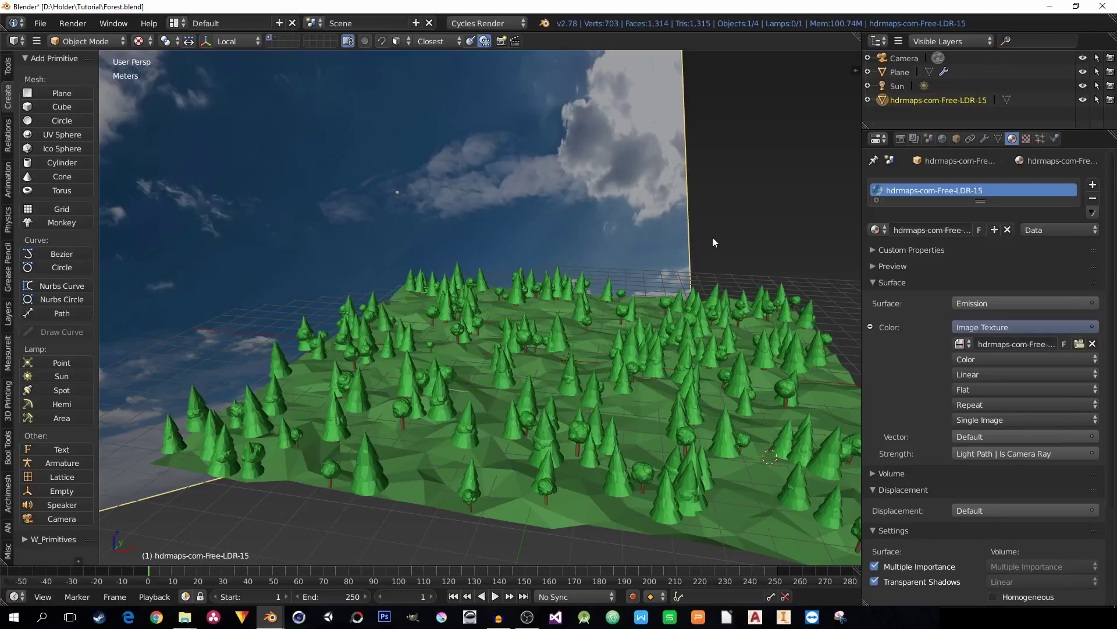
{"action": "middle_click_drag", "start_coordinate": [565, 266], "coordinate": [557, 286]}
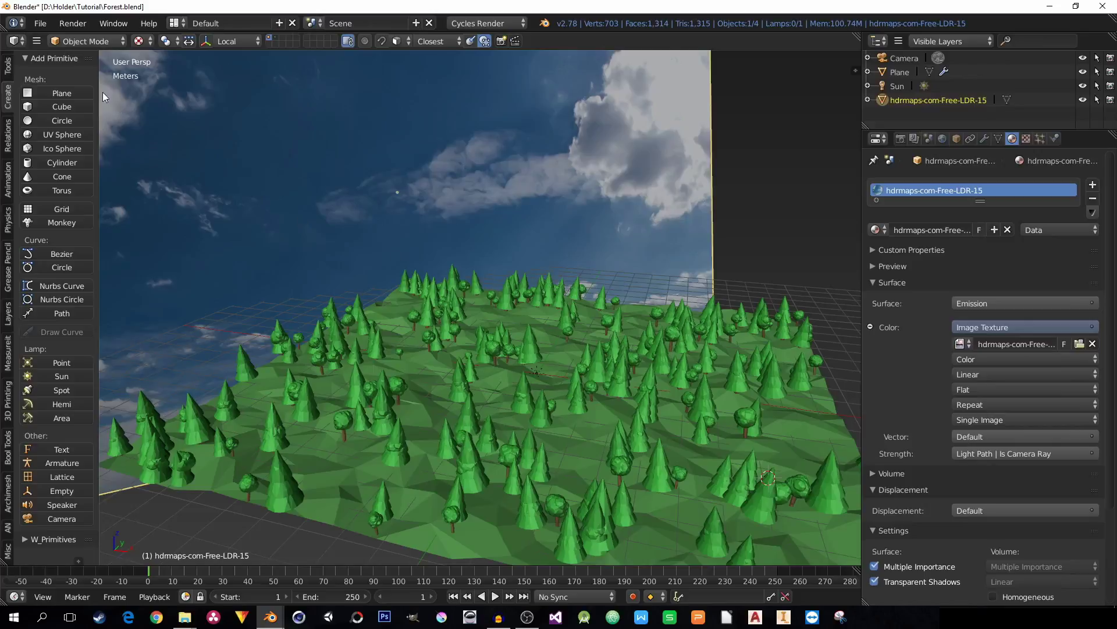
Pack all used external files into the forest blend file.
{"action": "left_click", "coordinate": [40, 24]}
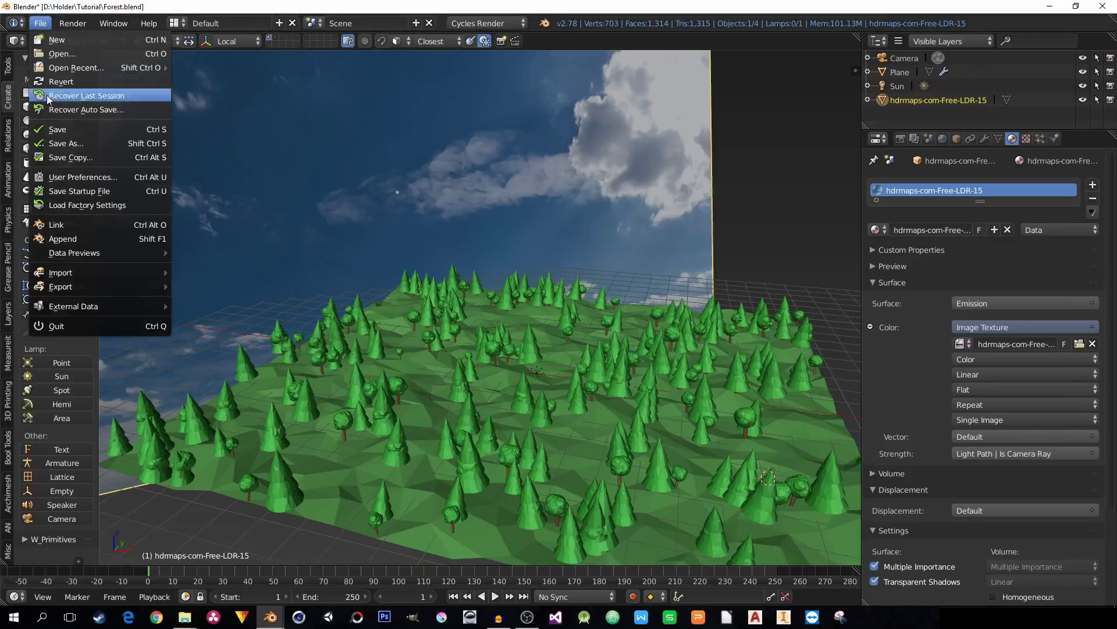
{"action": "mouse_move", "coordinate": [96, 307]}
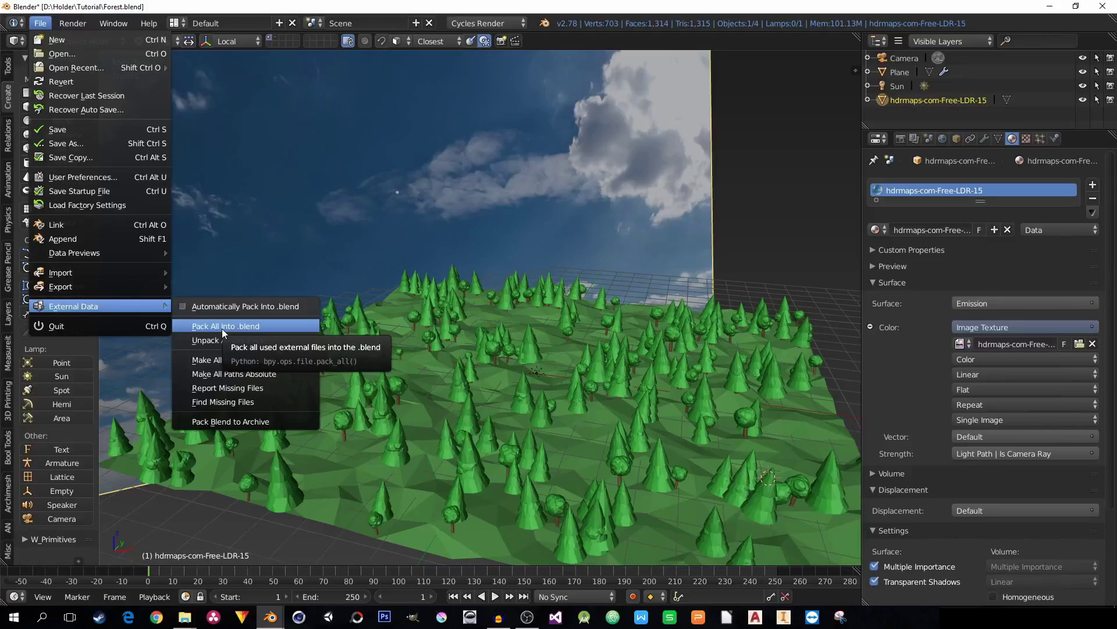
{"action": "left_click", "coordinate": [221, 328]}
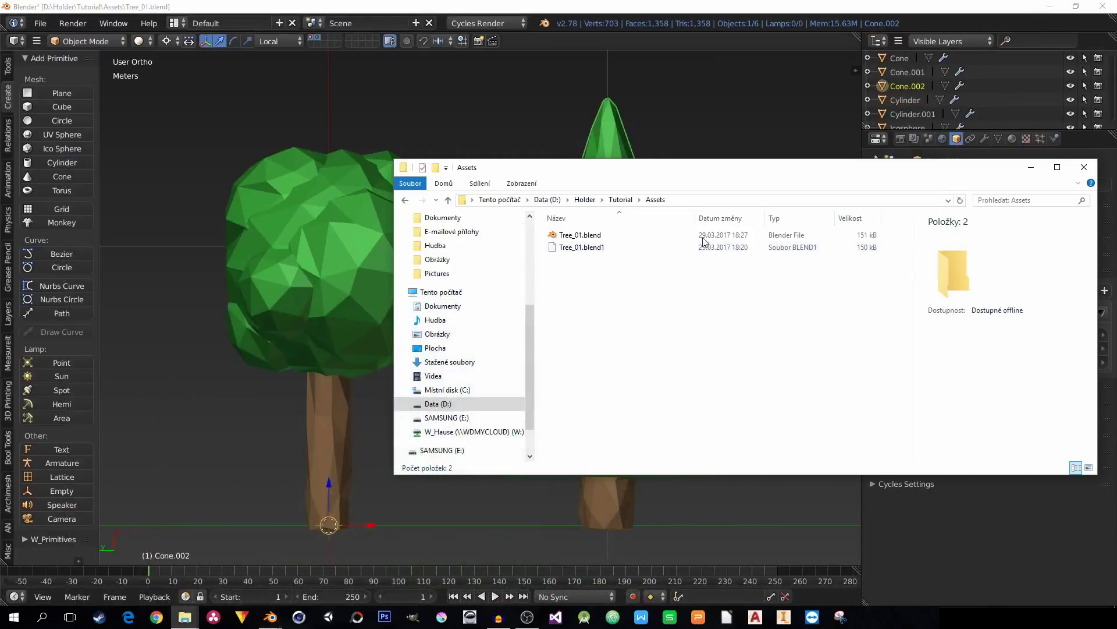
Locate Forest.blend in the Tutorial folder and switch back to its Blender scene.
{"action": "left_click", "coordinate": [621, 199]}
{"action": "left_click", "coordinate": [584, 248]}
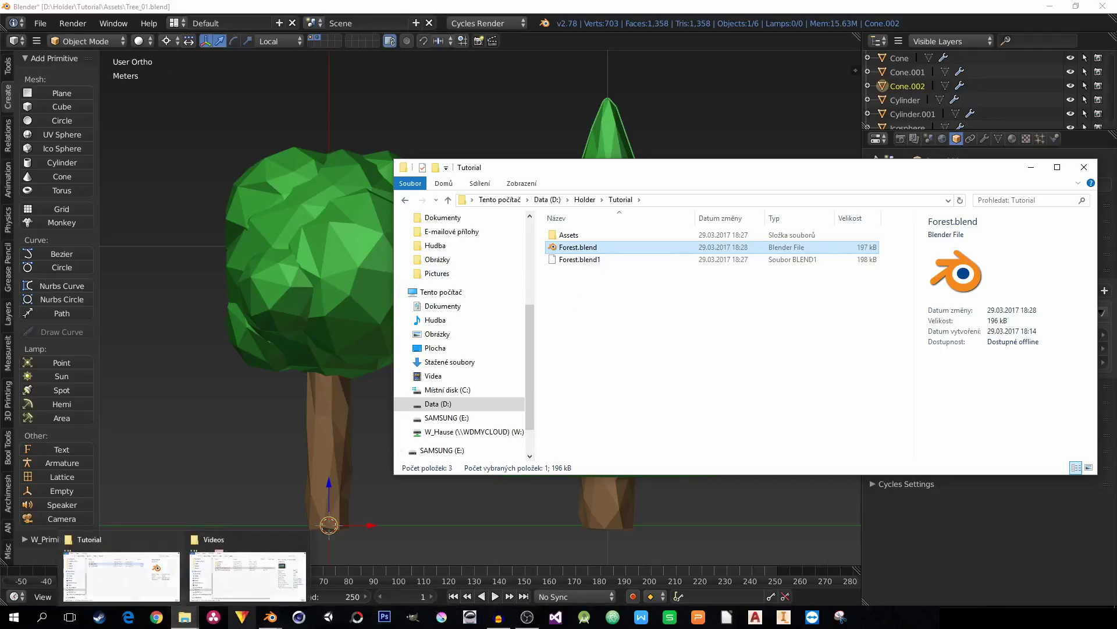
{"action": "left_click", "coordinate": [269, 567]}
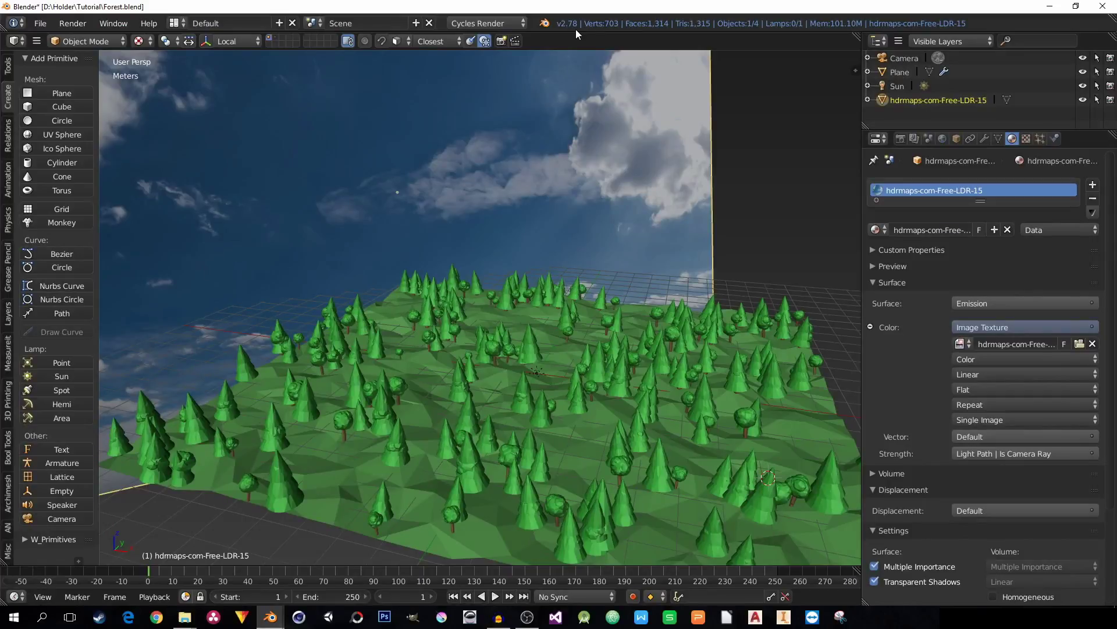
Search the user preferences' add-ons for "file", examine the Blend File Utils add-on's details, and put the preferences window away.
{"action": "left_click", "coordinate": [40, 23]}
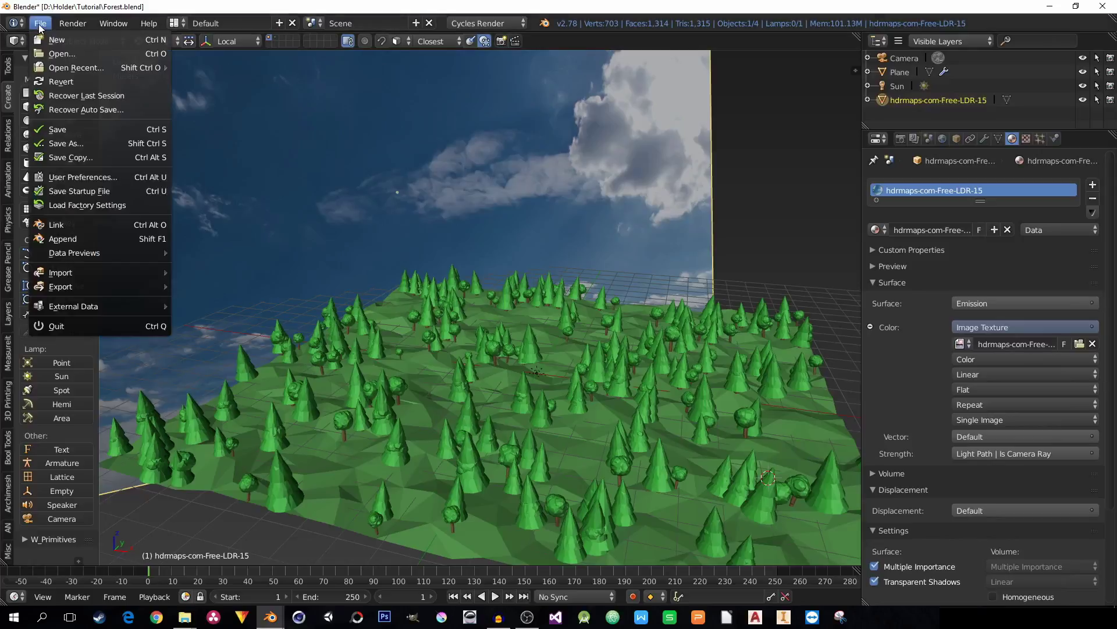
{"action": "left_click", "coordinate": [81, 177]}
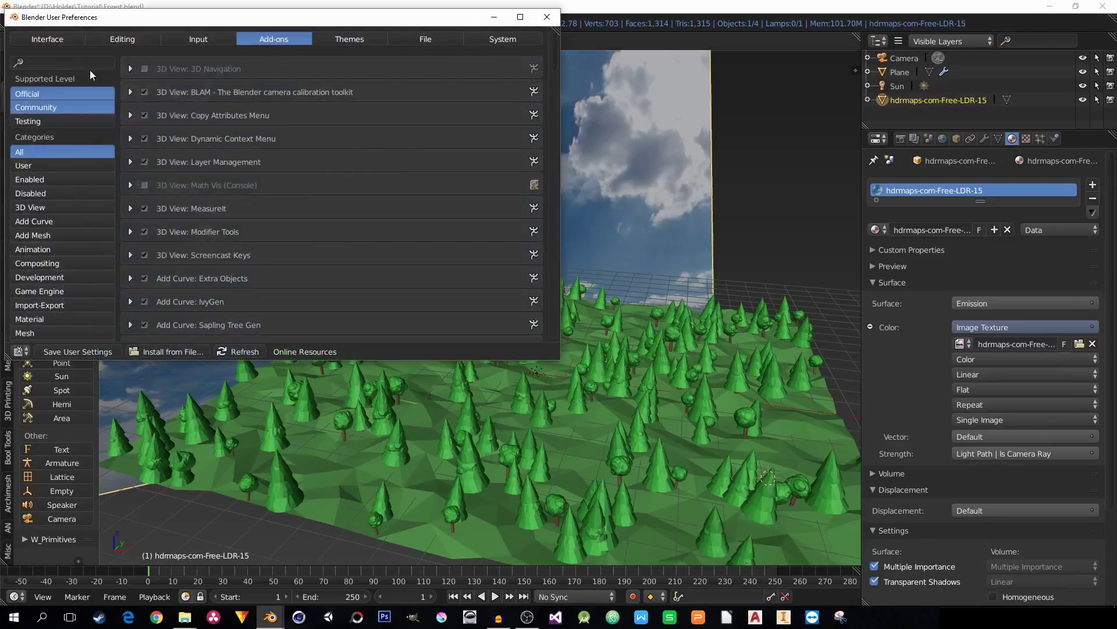
{"action": "left_click", "coordinate": [54, 64]}
{"action": "type", "text": "file"}
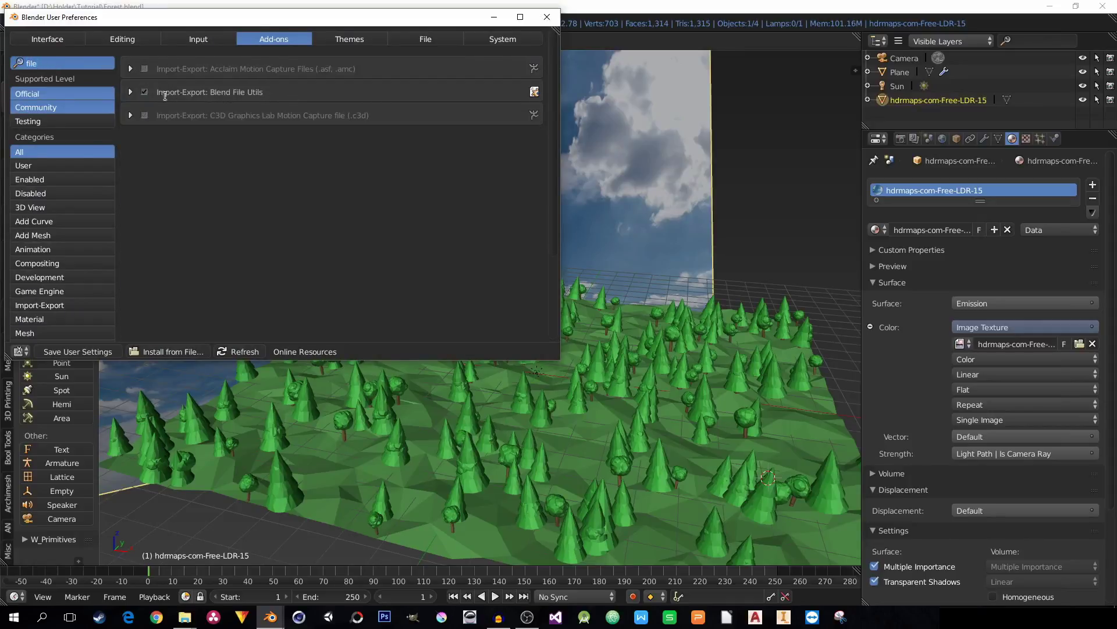
{"action": "left_click", "coordinate": [131, 94]}
{"action": "left_click", "coordinate": [131, 94]}
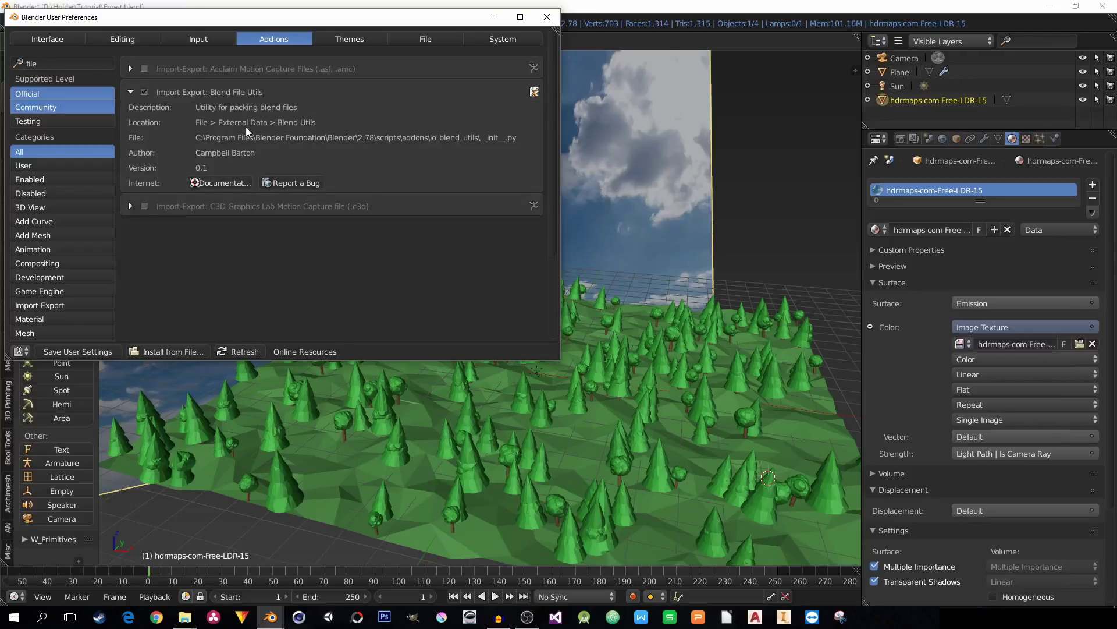
{"action": "left_click", "coordinate": [129, 92]}
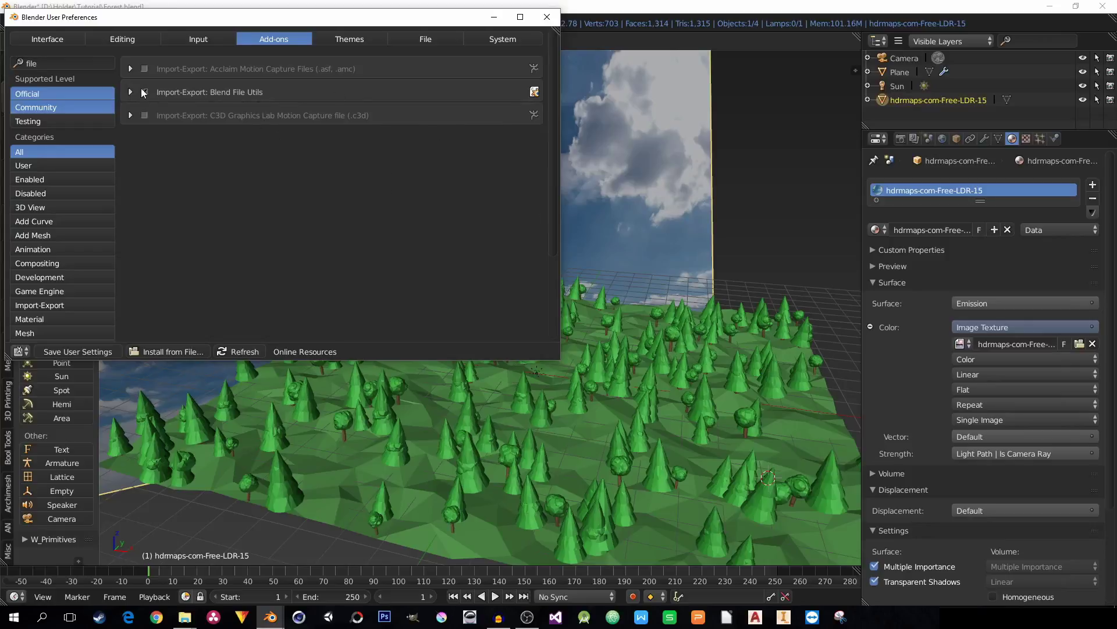
{"action": "left_click", "coordinate": [494, 17]}
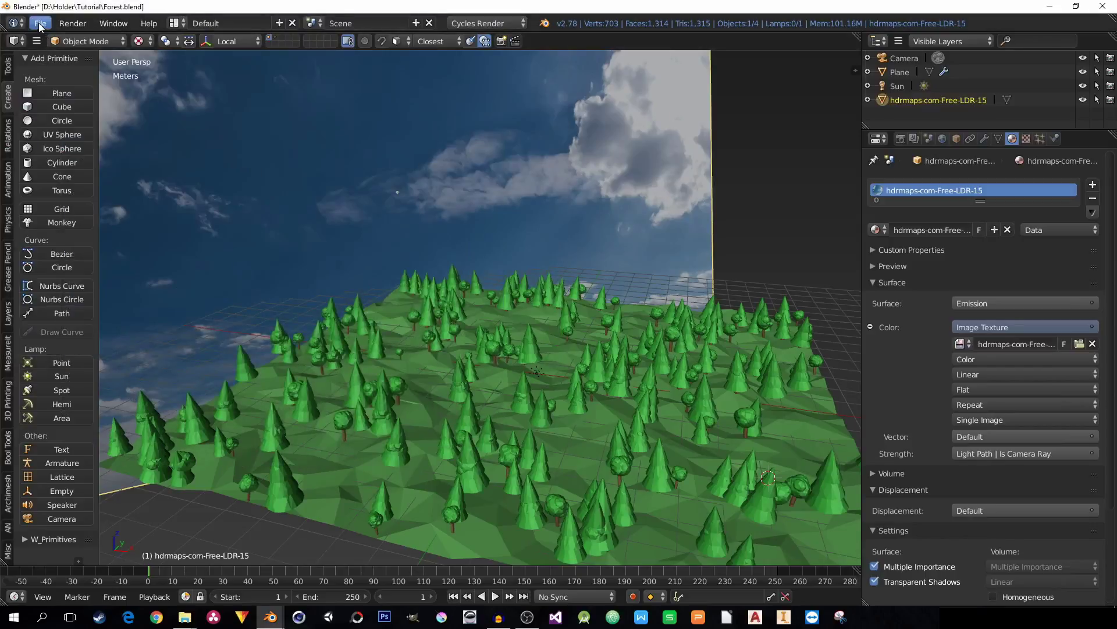
Pack the forest blend and its external data into an archive named Forest.zip in the Tutorial folder.
{"action": "middle_click_drag", "start_coordinate": [571, 278], "coordinate": [524, 234]}
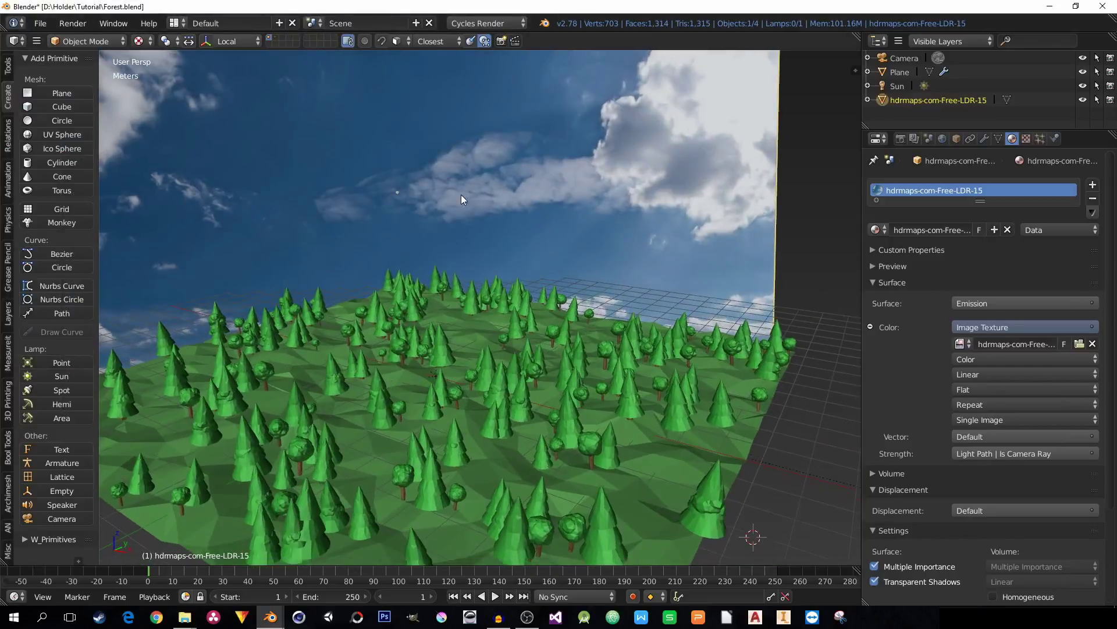
{"action": "left_click", "coordinate": [40, 23]}
{"action": "mouse_move", "coordinate": [83, 306]}
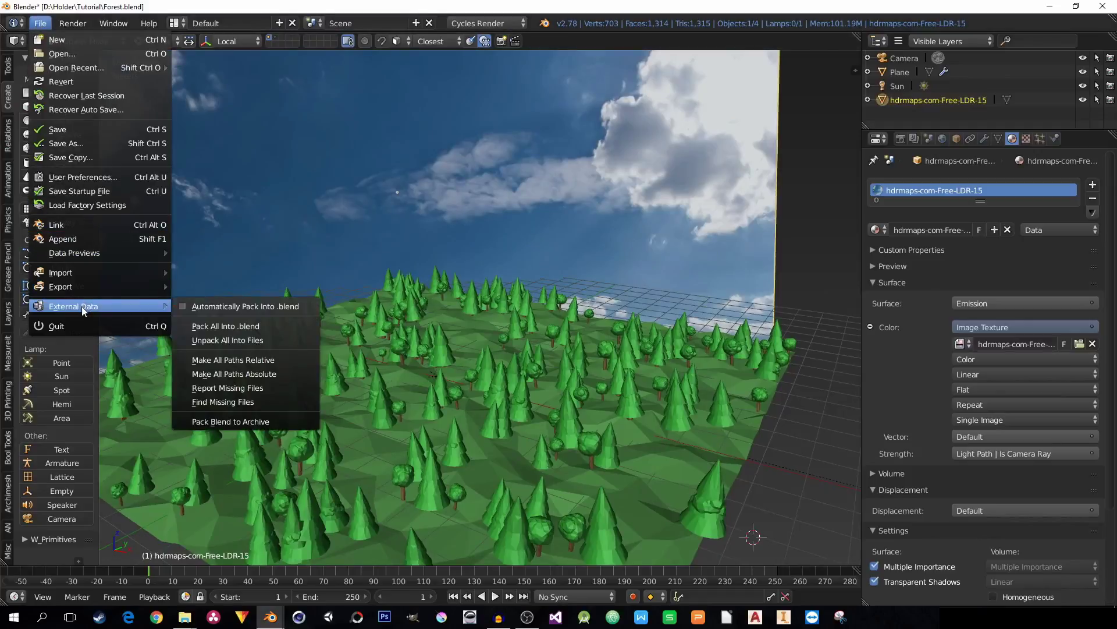
{"action": "left_click", "coordinate": [240, 422]}
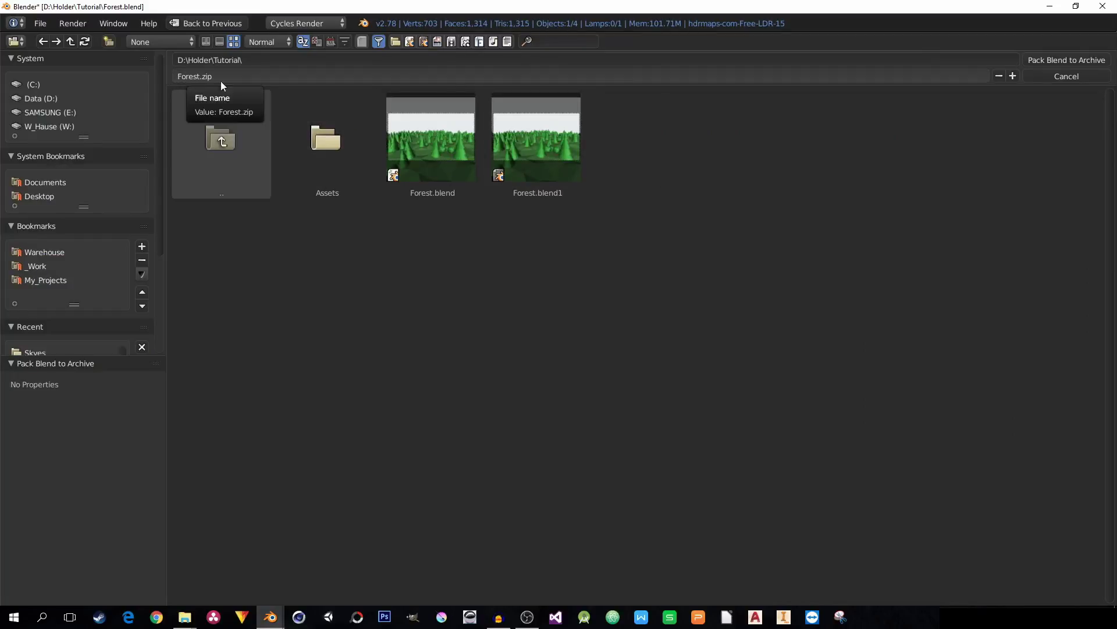
{"action": "left_click", "coordinate": [1053, 61]}
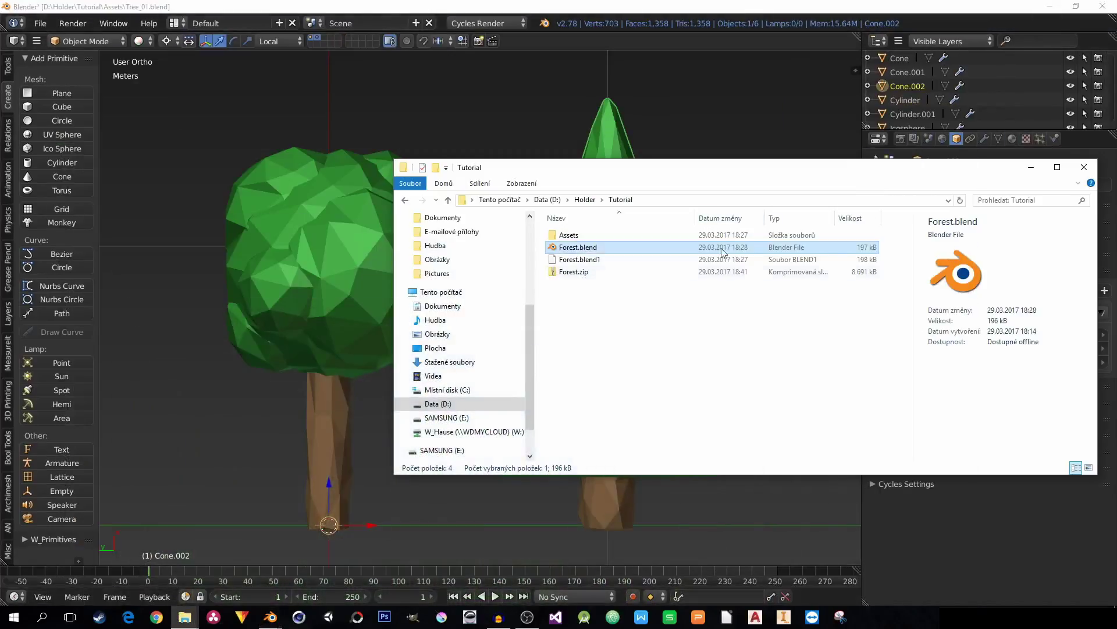
Switch to File Explorer, open Forest.zip, and examine its Forest.blend file and Assets folder.
{"action": "left_click", "coordinate": [570, 272]}
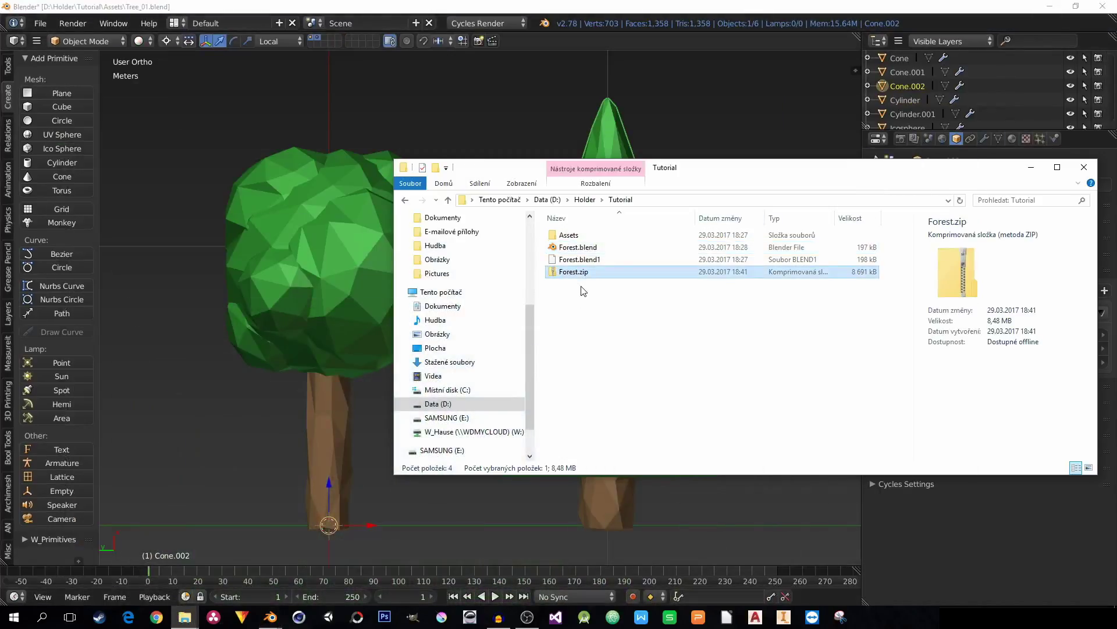
{"action": "double_click", "coordinate": [572, 271]}
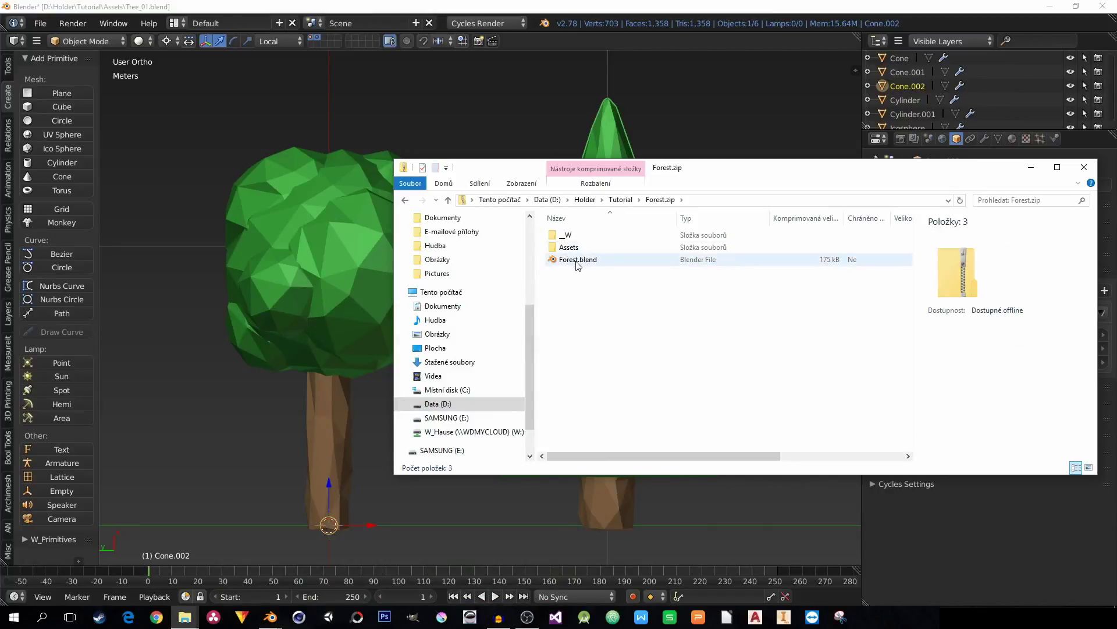
{"action": "left_click", "coordinate": [563, 266]}
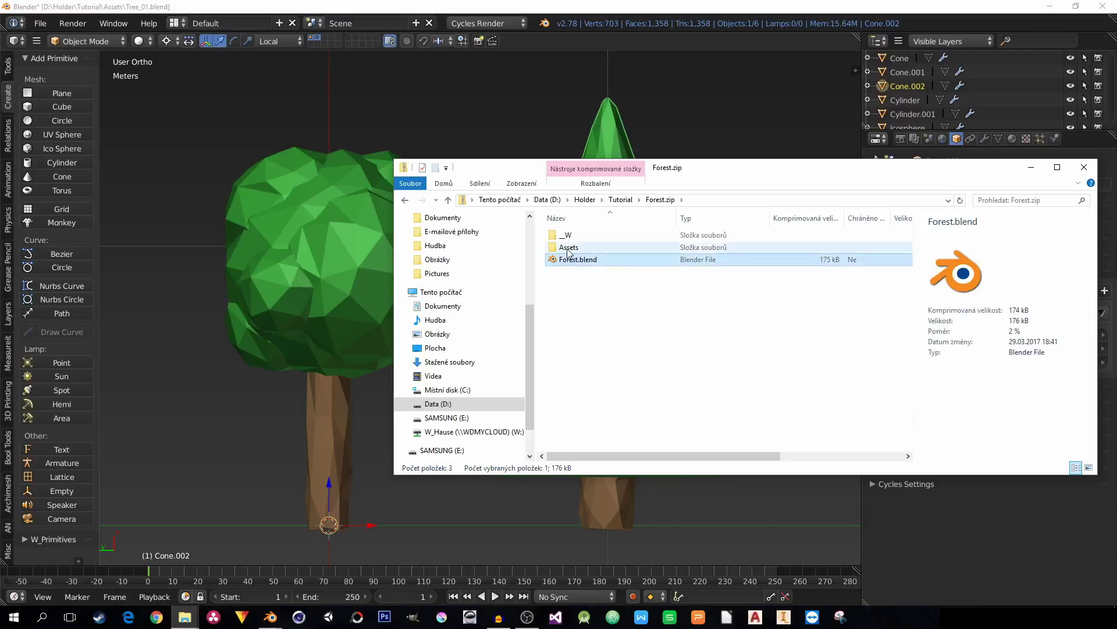
{"action": "double_click", "coordinate": [565, 249]}
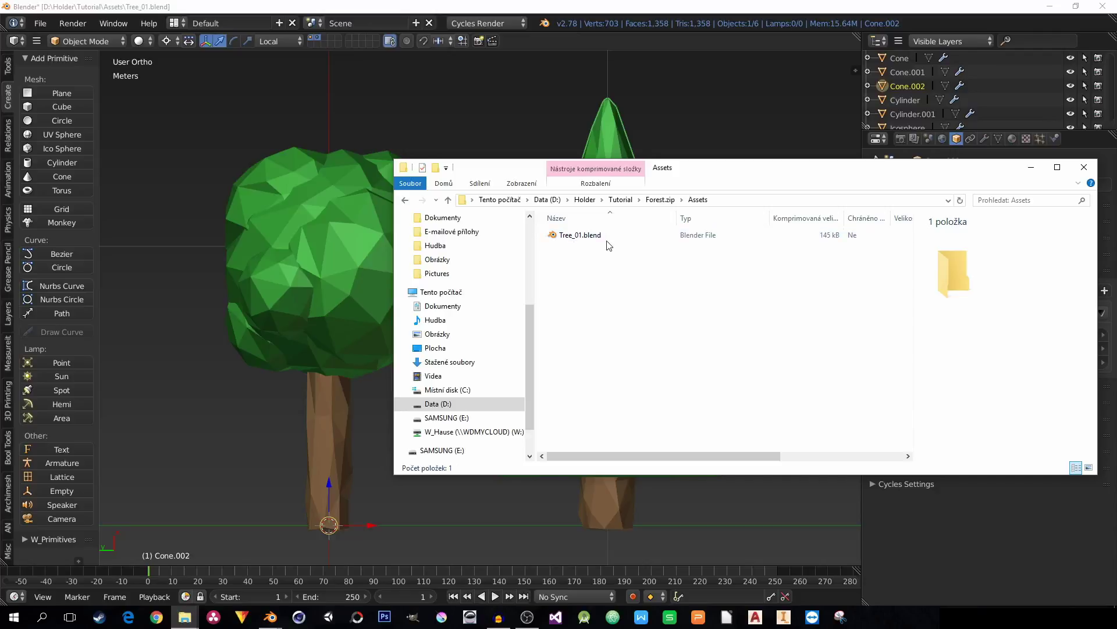
{"action": "left_click", "coordinate": [660, 200]}
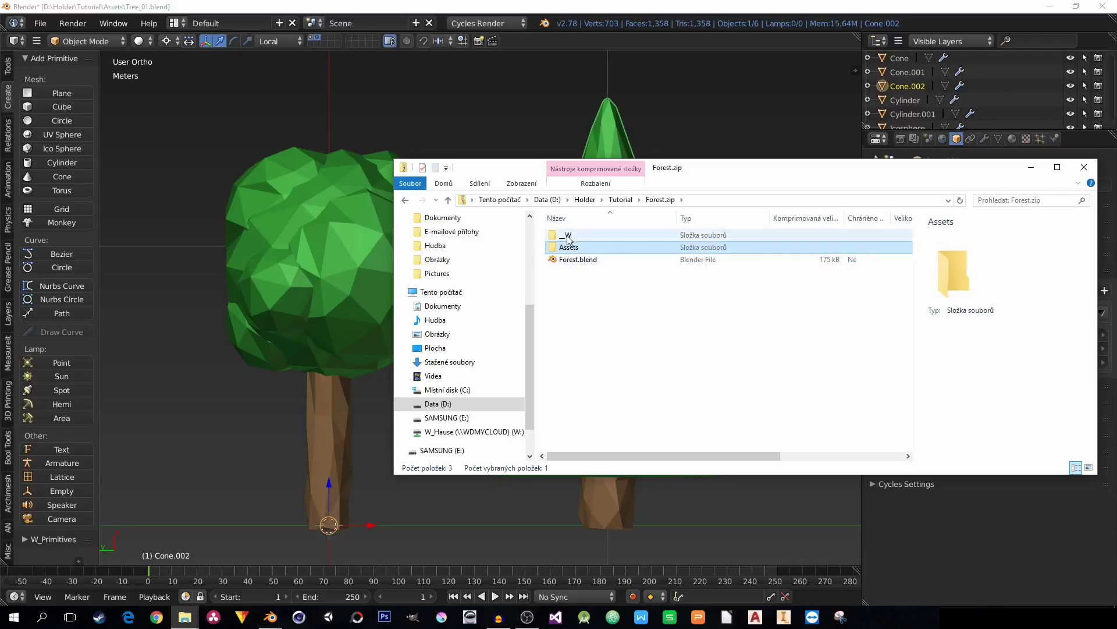
Open the archive's __W folder down to Wiresoul_studio, Warehouse, Textures, Skyes and examine the packed sky texture.
{"action": "double_click", "coordinate": [568, 237]}
{"action": "double_click", "coordinate": [578, 236]}
{"action": "double_click", "coordinate": [579, 236]}
{"action": "double_click", "coordinate": [576, 236]}
{"action": "double_click", "coordinate": [572, 251]}
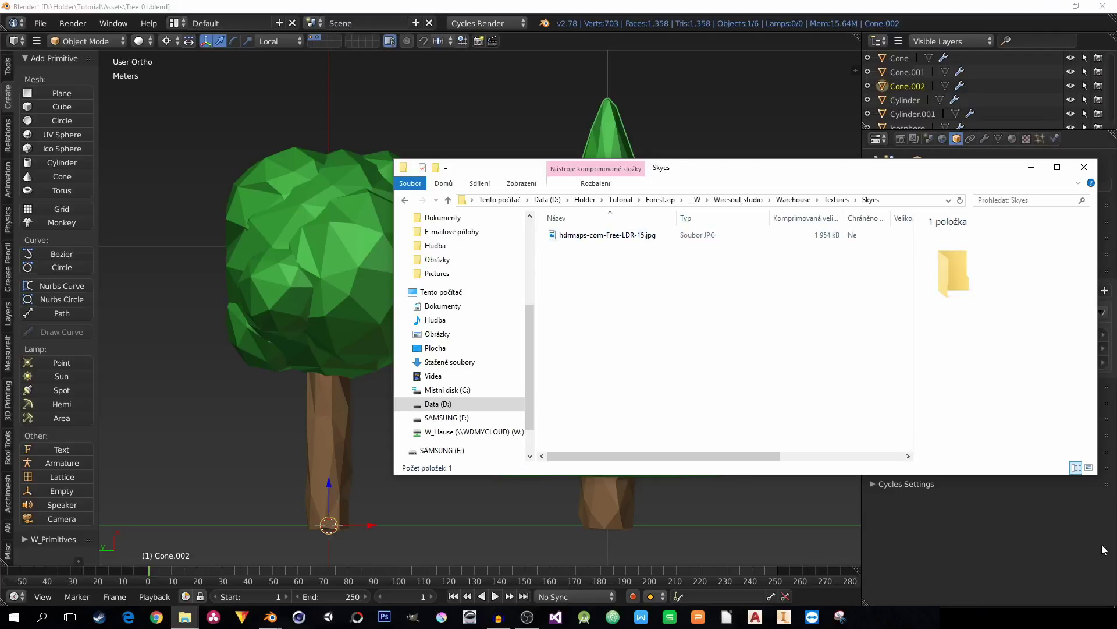
Examine the packed environment texture in the Env subfolder of the archive's HDRi textures folder.
{"action": "left_click", "coordinate": [836, 199]}
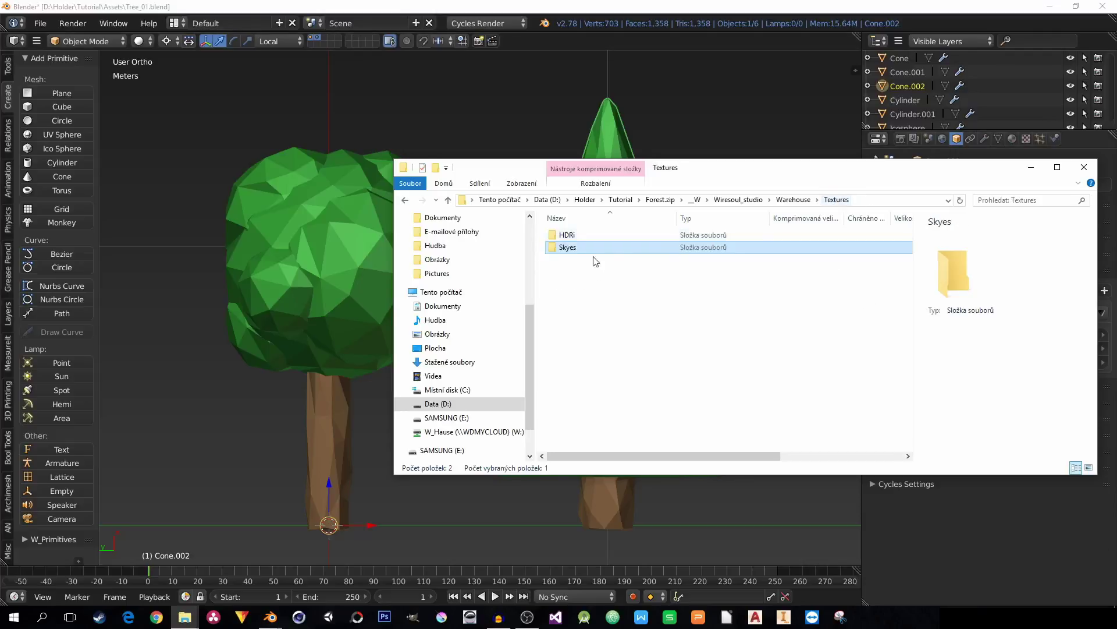
{"action": "double_click", "coordinate": [564, 235]}
{"action": "double_click", "coordinate": [564, 237]}
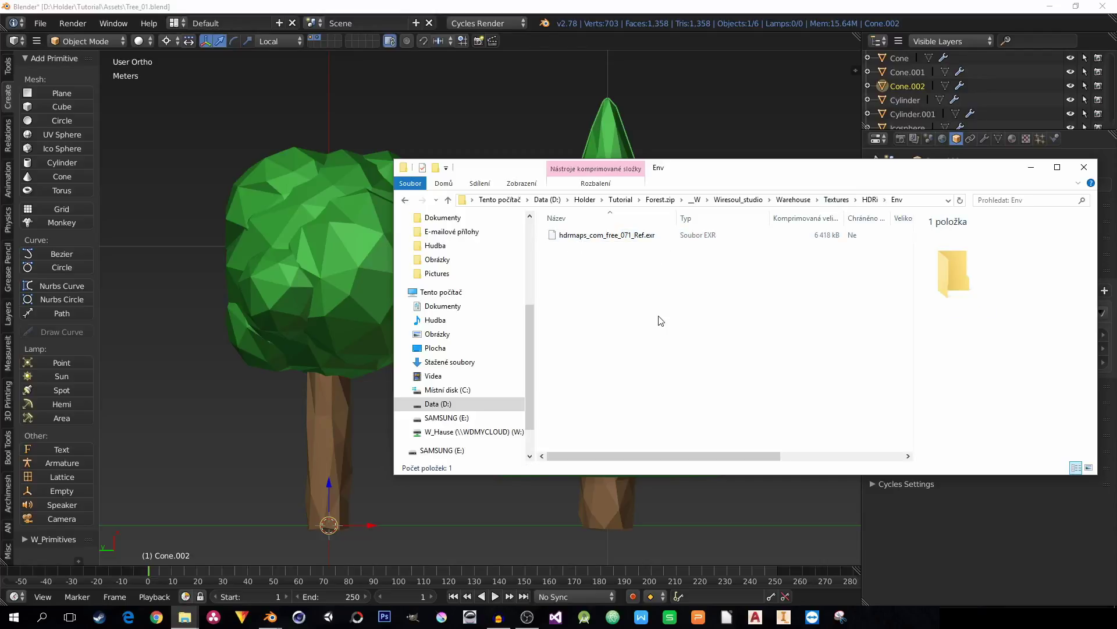
Go back up through the archive's folders to the Tutorial folder and examine Forest.zip beside Forest.blend.
{"action": "left_click", "coordinate": [858, 200]}
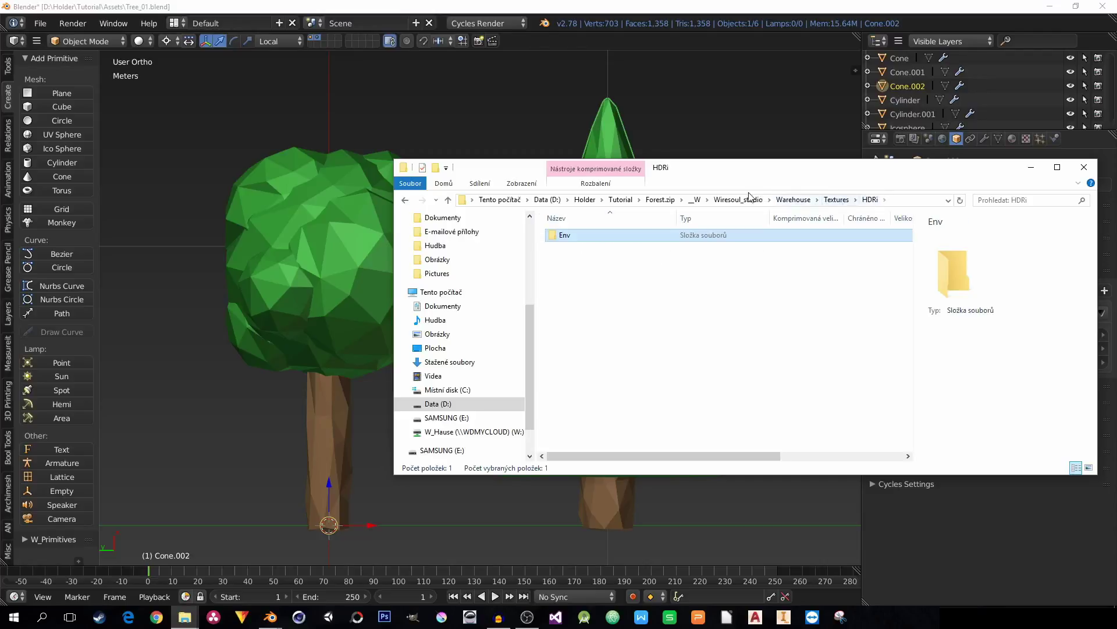
{"action": "left_click", "coordinate": [732, 200]}
{"action": "left_click", "coordinate": [695, 199]}
{"action": "left_click", "coordinate": [662, 200]}
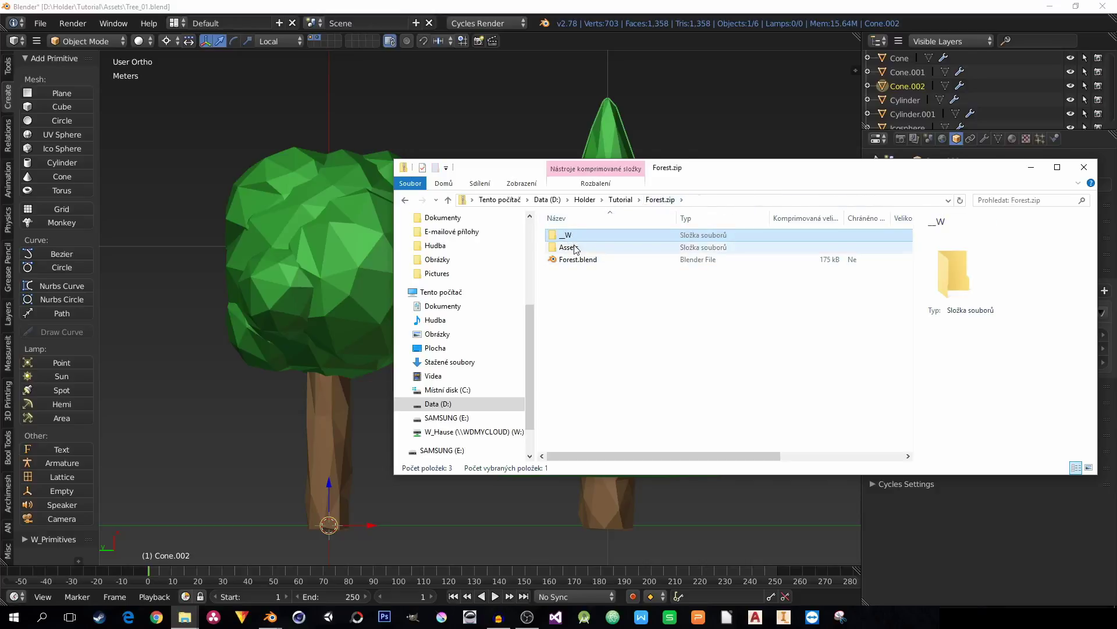
{"action": "left_click", "coordinate": [632, 200]}
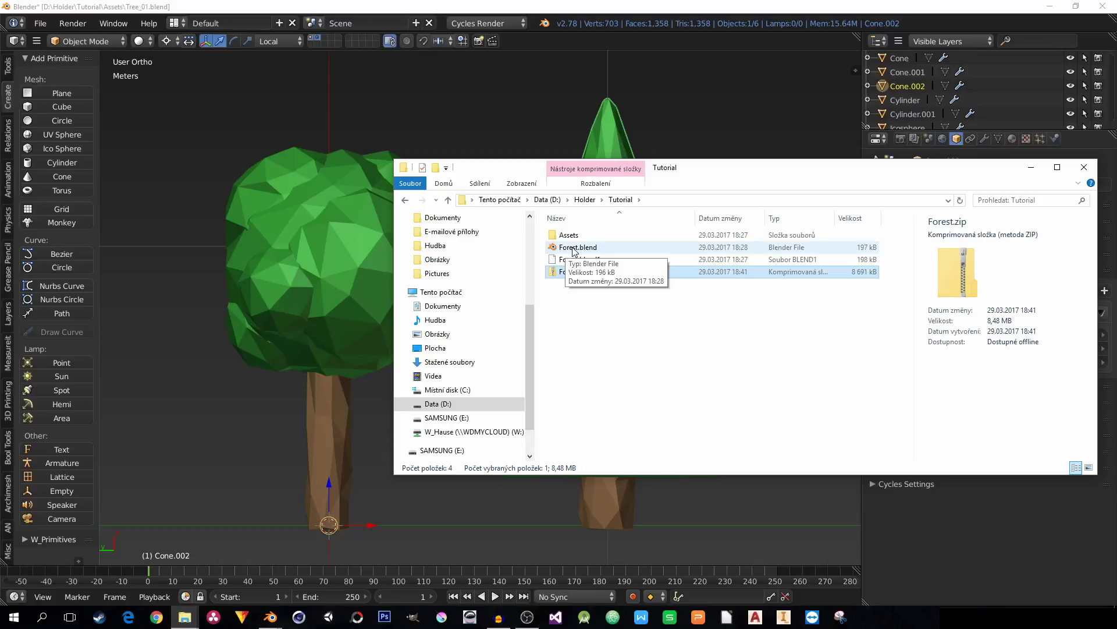
{"action": "left_click_drag", "start_coordinate": [569, 274], "coordinate": [587, 319]}
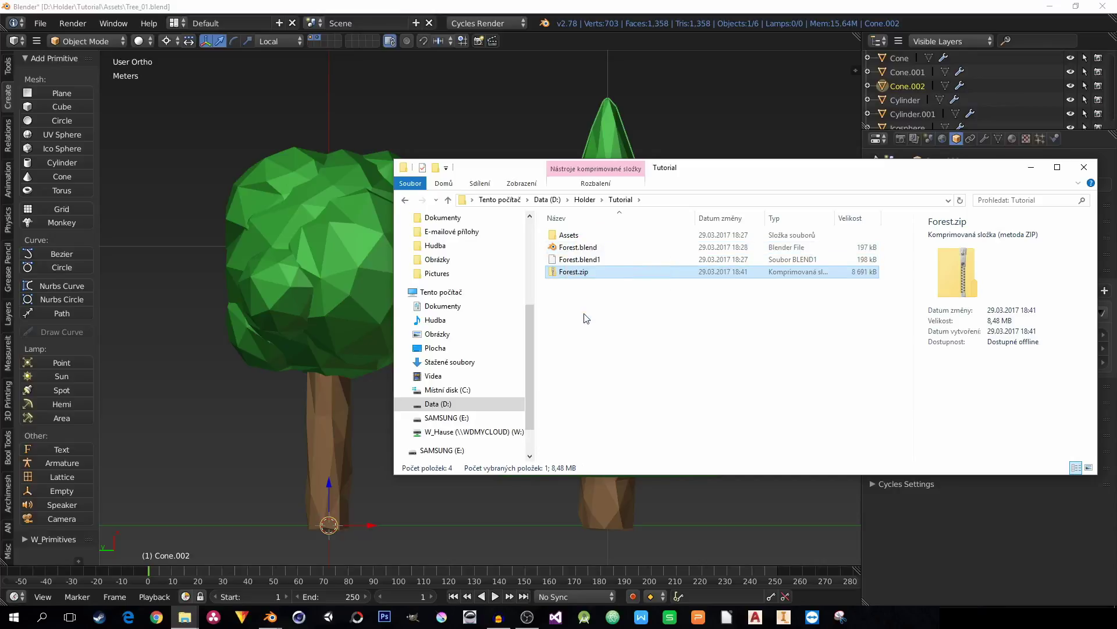